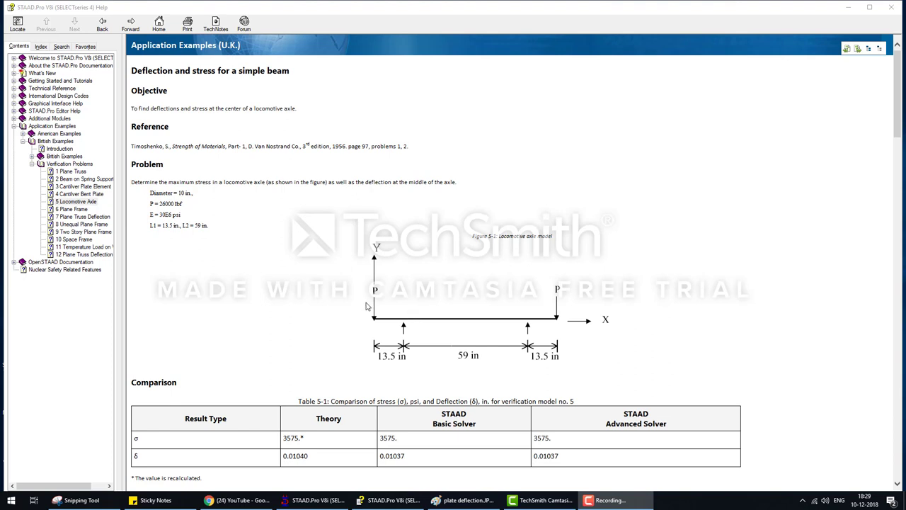
Step: Open Help's 5 Locomotive Axle verification problem, review its comparison table, then return to STAAD.Pro
left_click(65, 203)
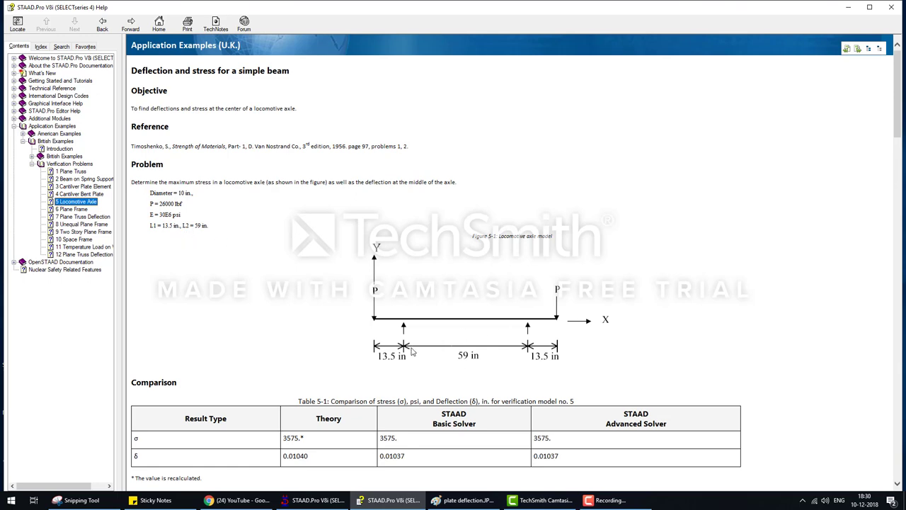
scroll(413, 352, "down", 2)
scroll(389, 349, "up", 1)
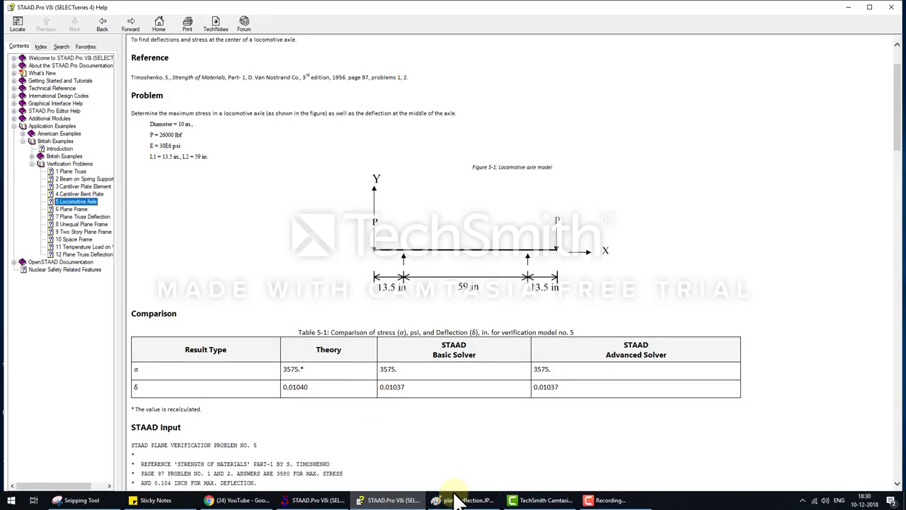
left_click(296, 499)
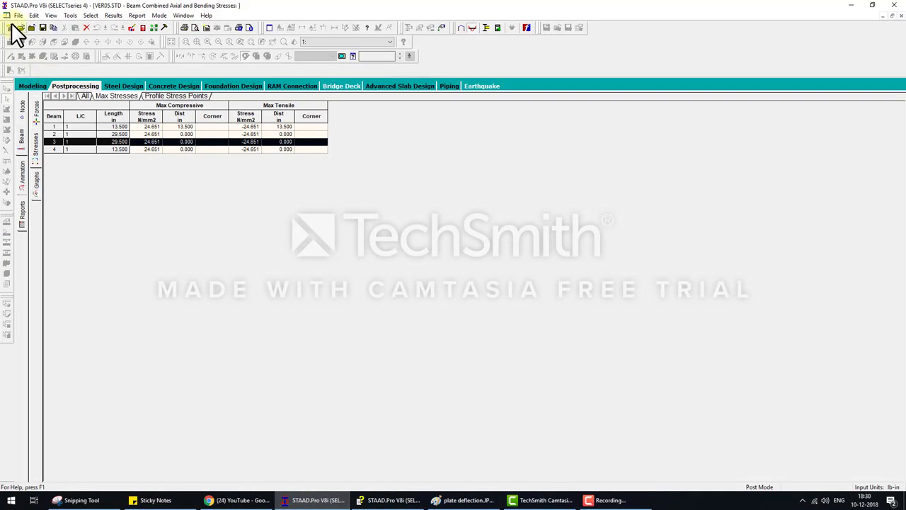
Step: Create a new Space structure 'verification example -5' using Inch length and Pound force units
left_click(10, 28)
left_click(355, 177)
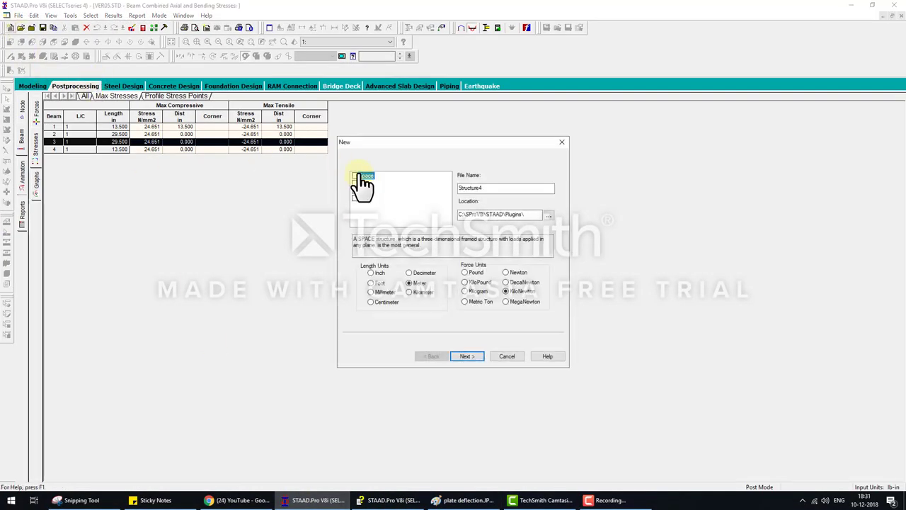
double_click(505, 187)
type("verification example -5")
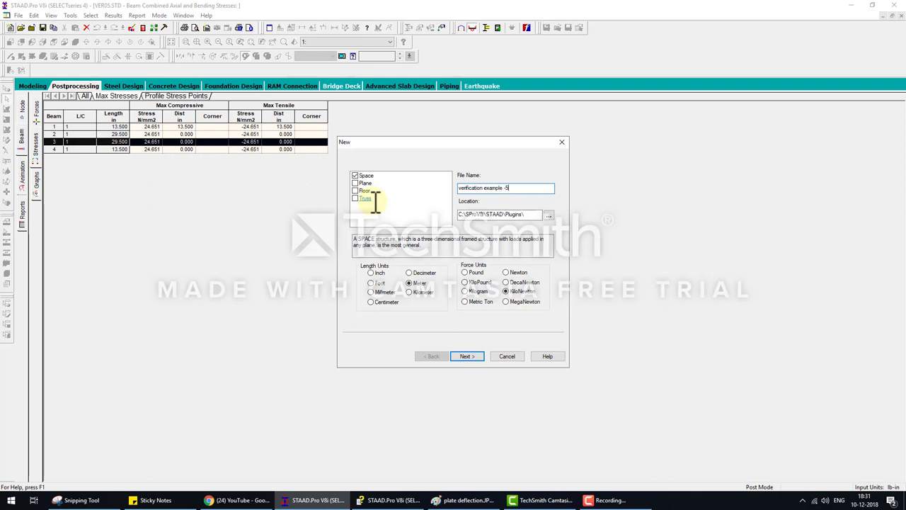
left_click(375, 274)
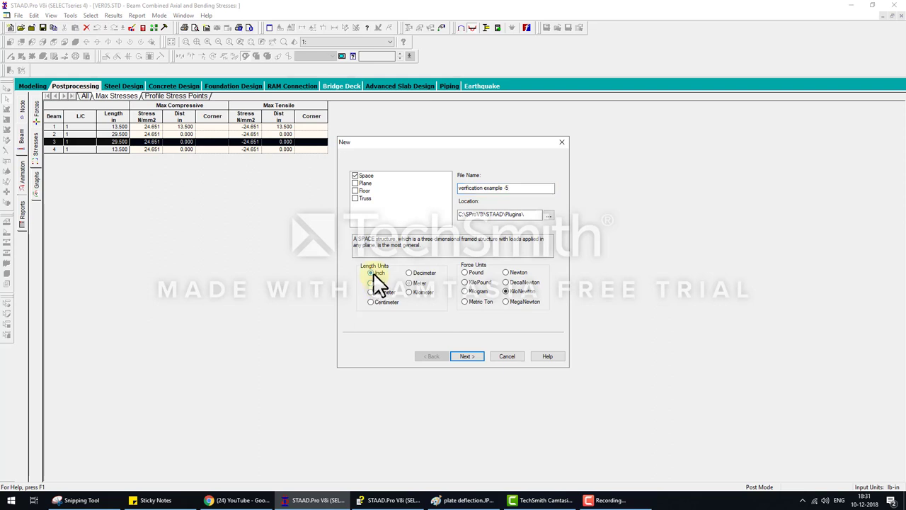
left_click(465, 273)
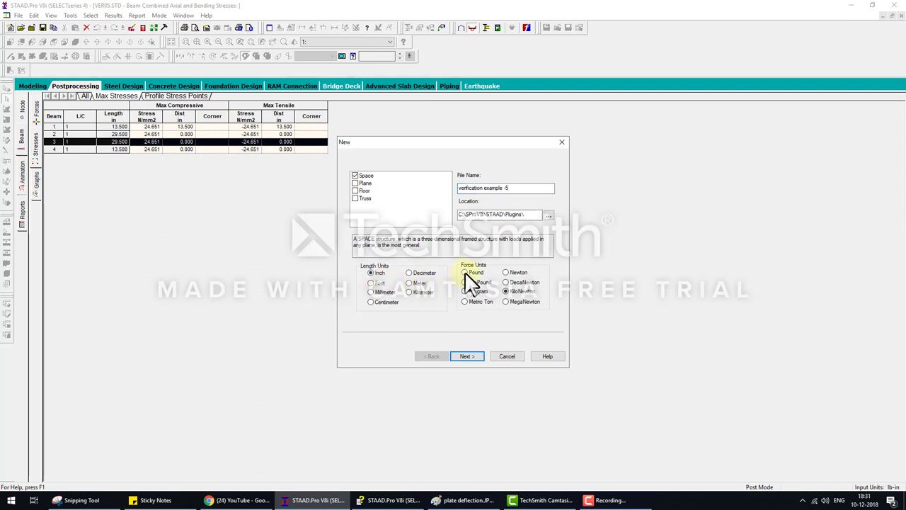
left_click(467, 360)
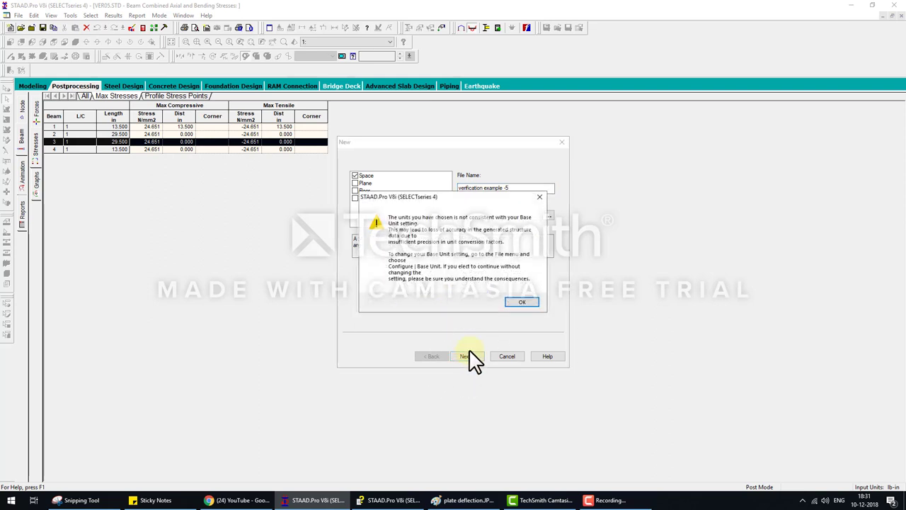
left_click(517, 300)
left_click(461, 357)
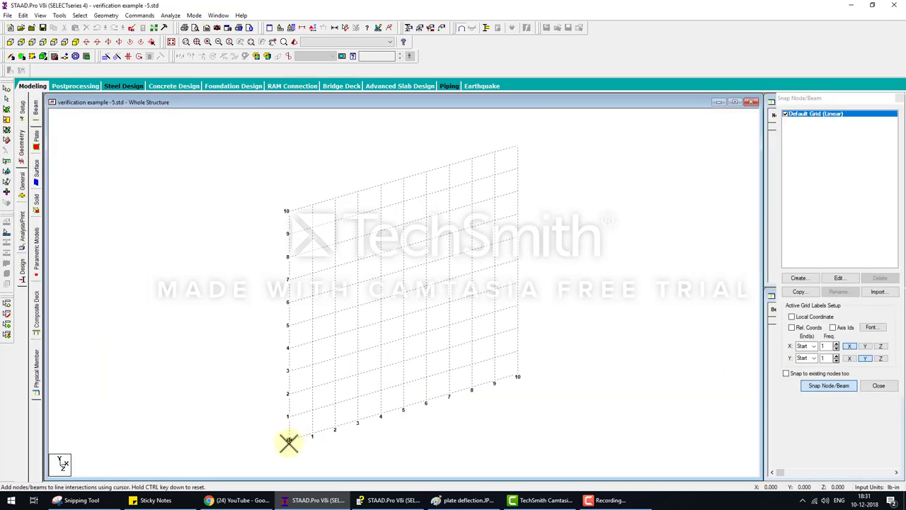
Step: Add node 1 at the grid origin and set up a translational repeat from it
left_click(287, 442)
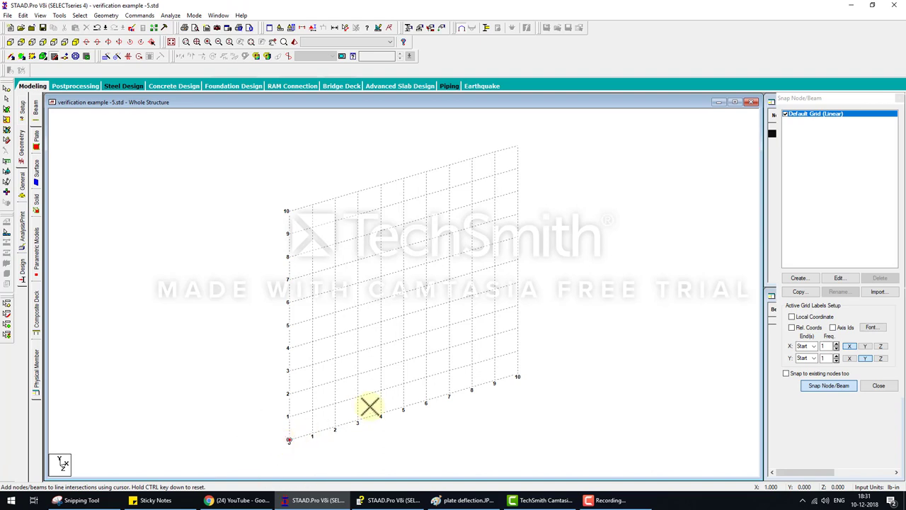
left_click(518, 148)
left_click(899, 97)
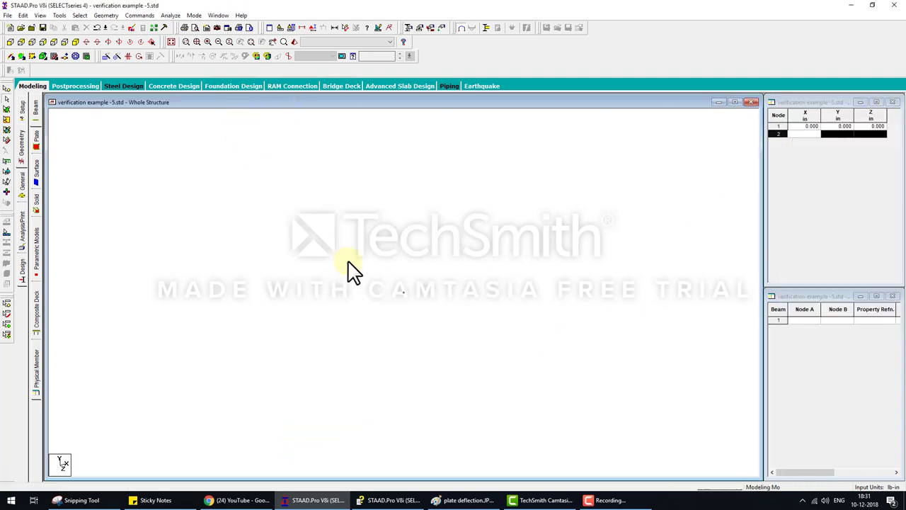
left_click(6, 99)
left_click(403, 291)
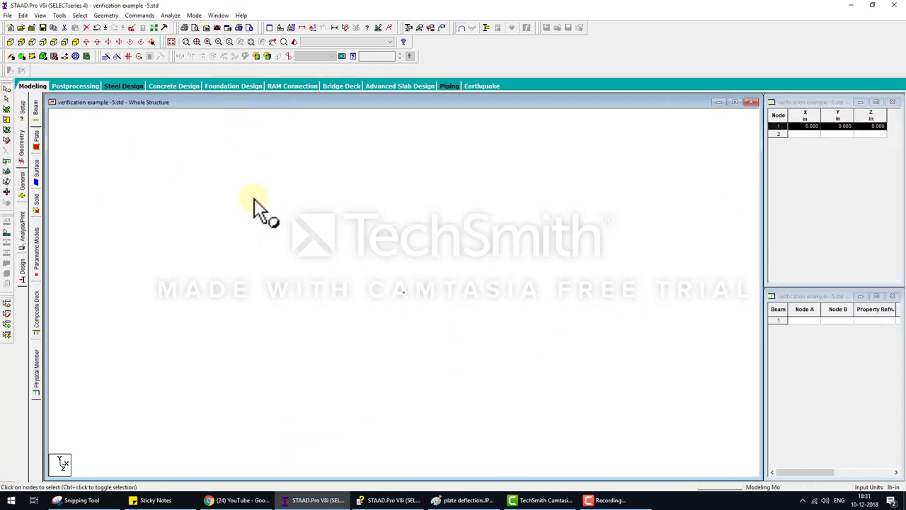
left_click(104, 56)
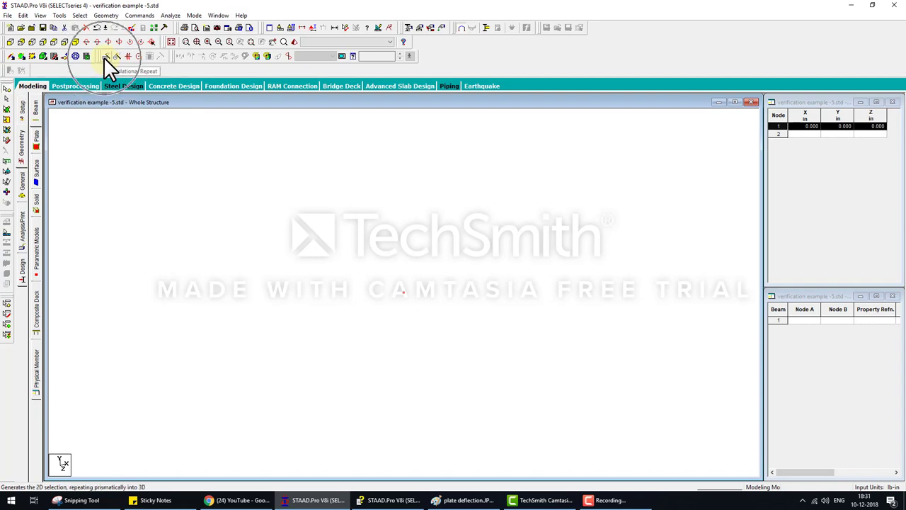
left_click_drag(387, 191, 164, 88)
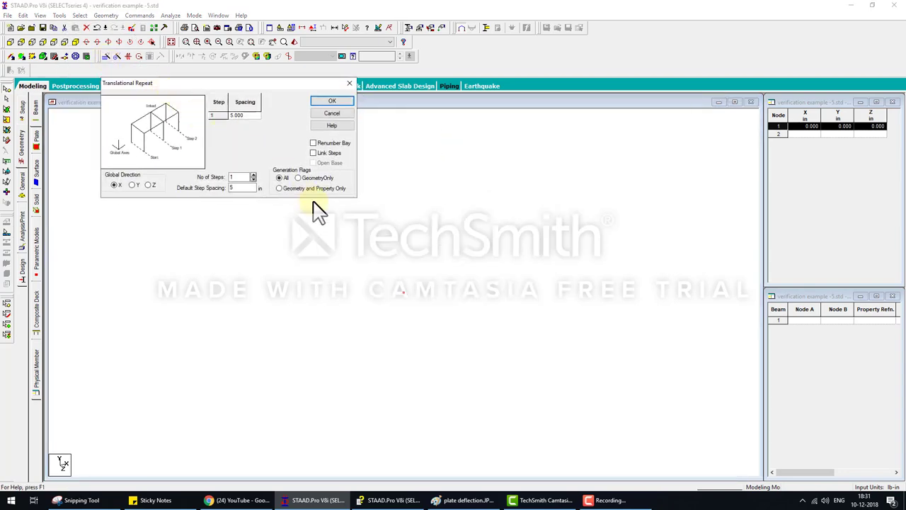
left_click(404, 499)
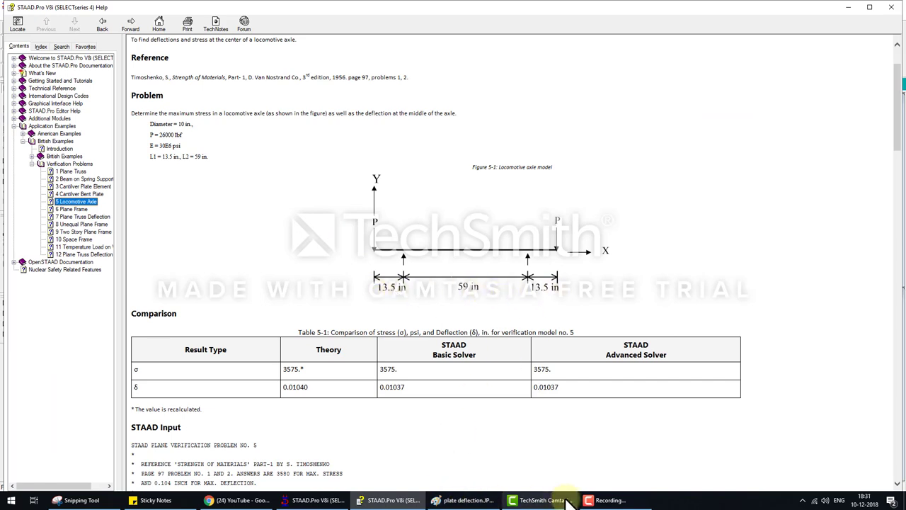
left_click(311, 499)
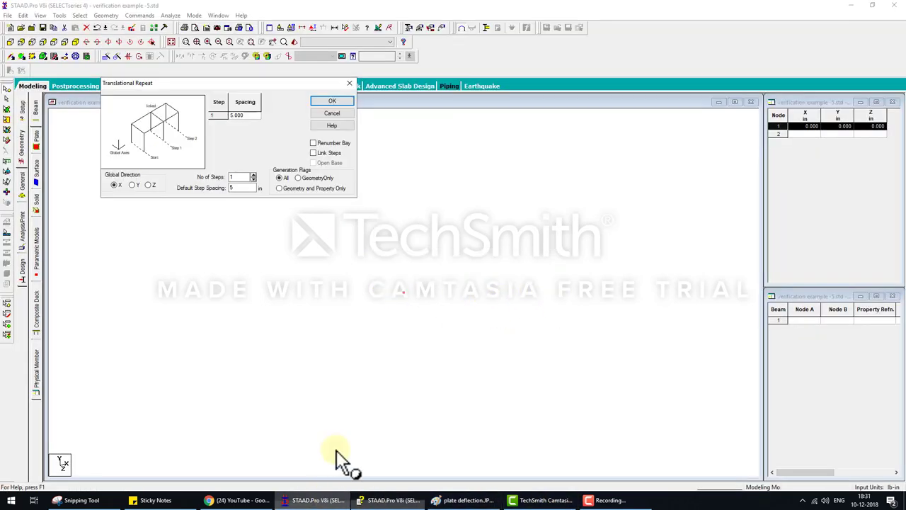
Step: Repeat the node 3 times in X at 13.5, 59 and 13.5 in, linking steps into beams
left_click(253, 175)
left_click(253, 175)
left_click(256, 115)
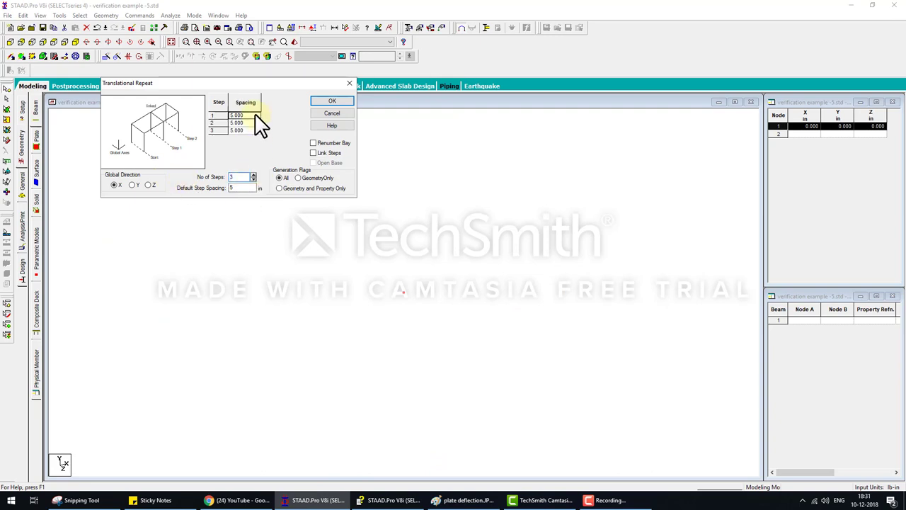
type("13.5")
left_click(250, 123)
type("59")
left_click(250, 130)
type("13.")
type("5")
left_click(313, 153)
left_click(331, 102)
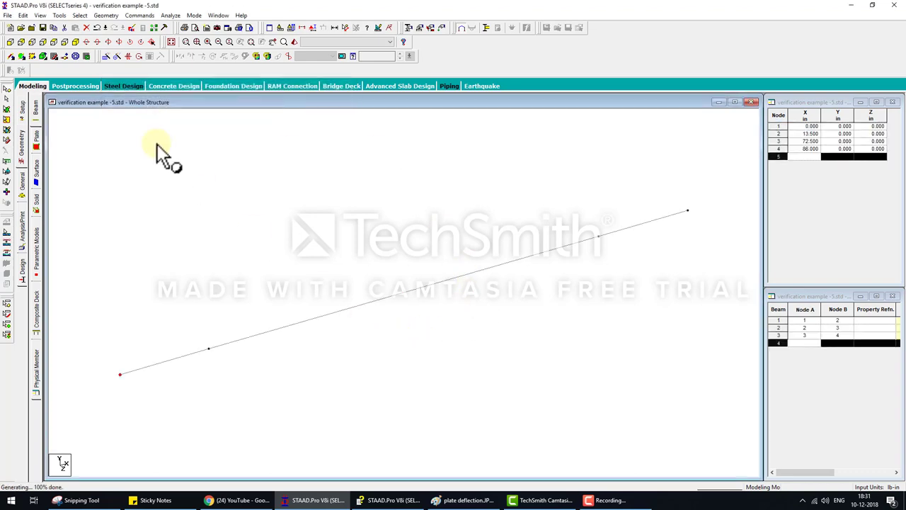
Step: In front view, check the model against the help topic and create a new Support 2
left_click(10, 56)
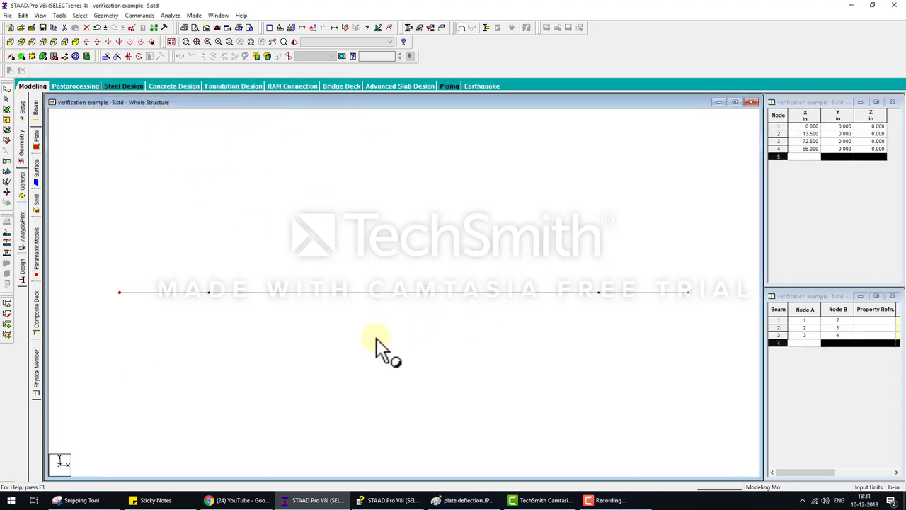
left_click(393, 499)
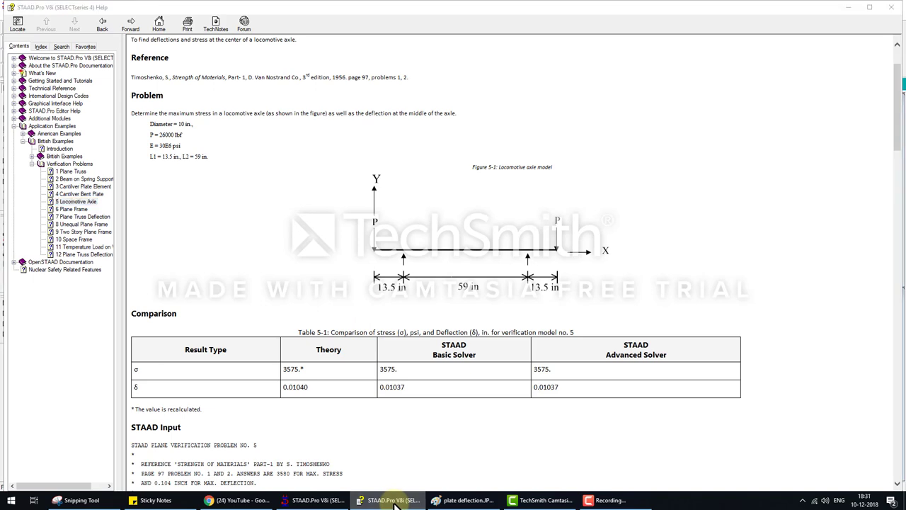
left_click(316, 500)
left_click(21, 183)
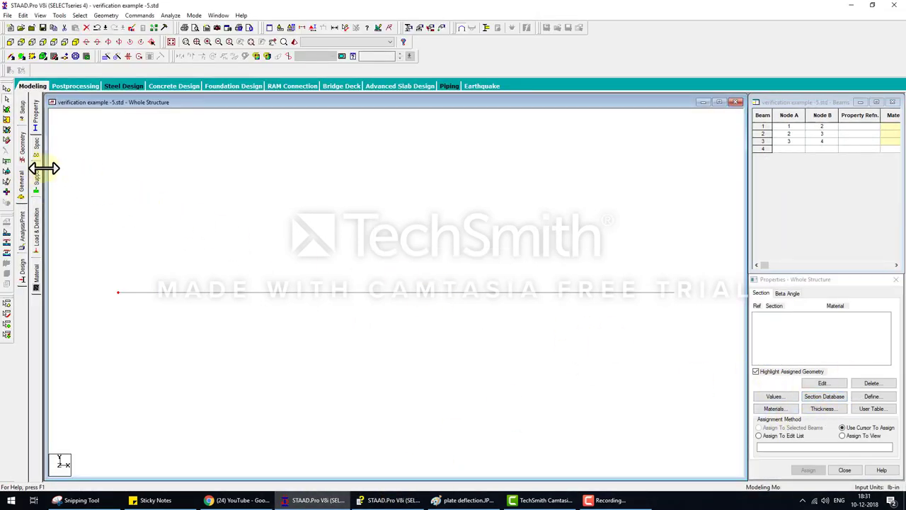
left_click(36, 174)
left_click(835, 401)
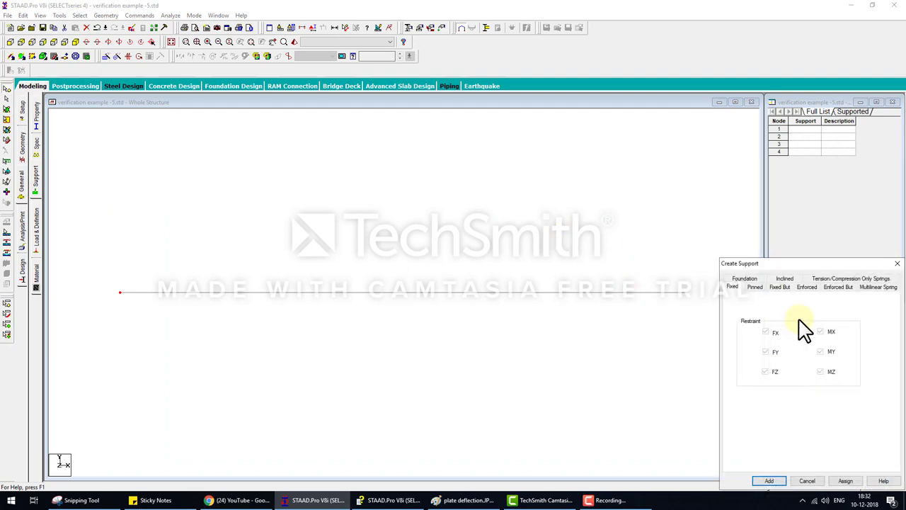
left_click(758, 287)
left_click(778, 478)
Step: Assign Support 2 to inner nodes 2 and 3 of the axle
left_click(802, 343)
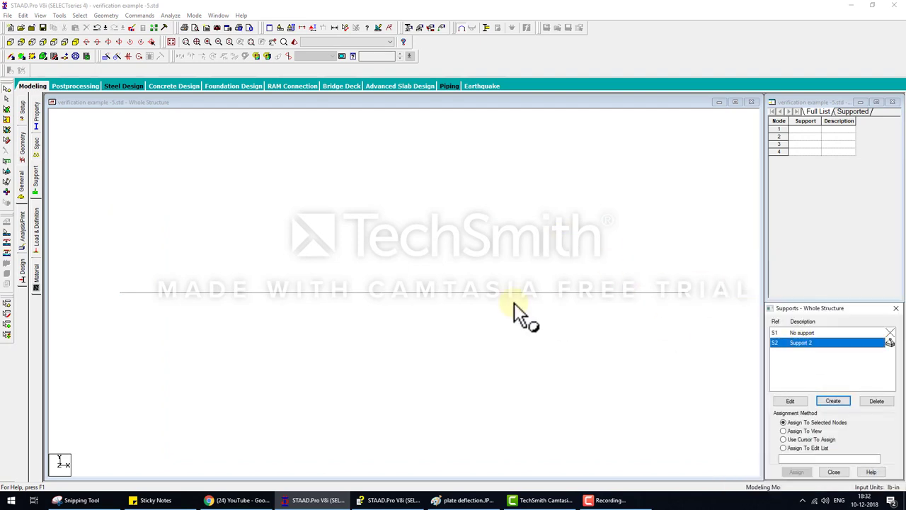
left_click_drag(211, 237, 614, 405)
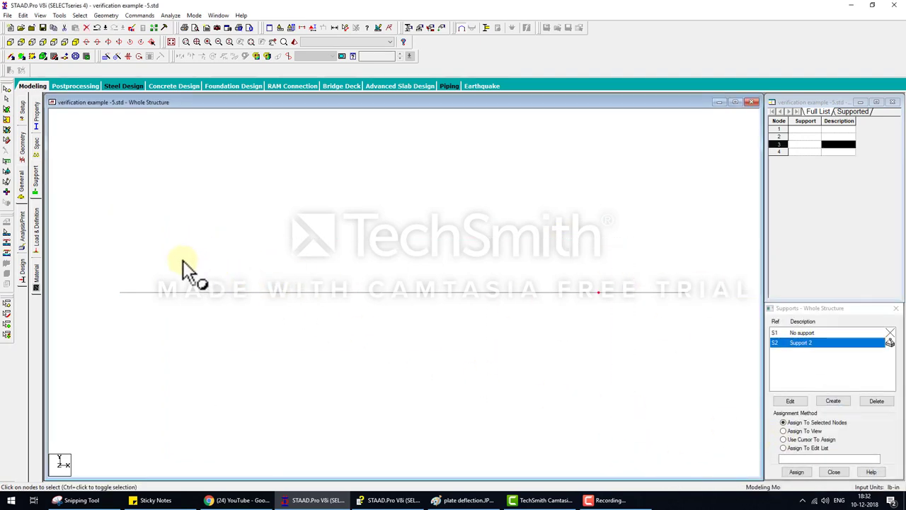
left_click(209, 292, "ctrl")
left_click(805, 471)
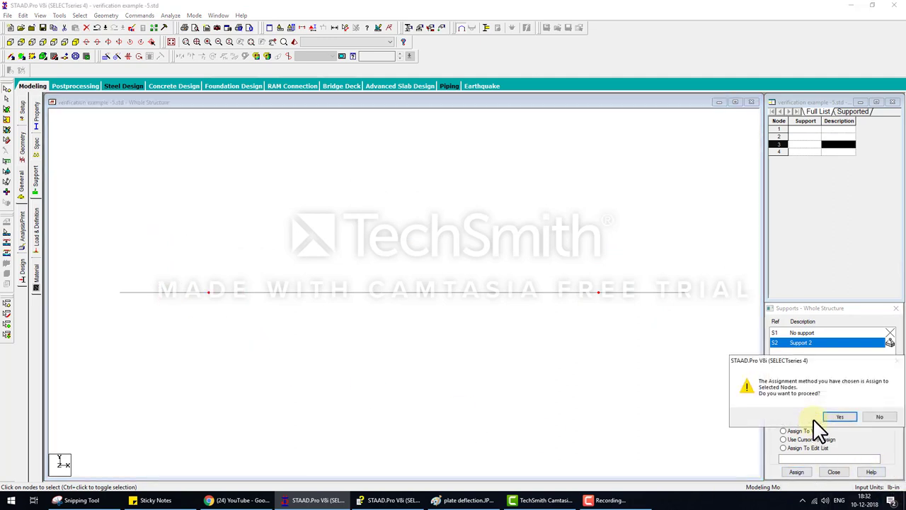
left_click(766, 418)
key("Escape")
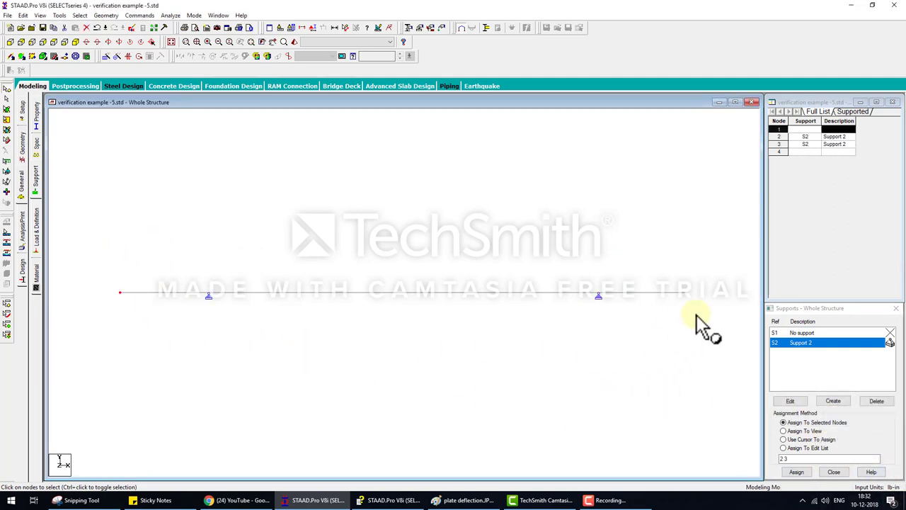
left_click_drag(677, 271, 732, 357)
Step: Create primary load case 1 titled 'dead'
left_click(35, 220)
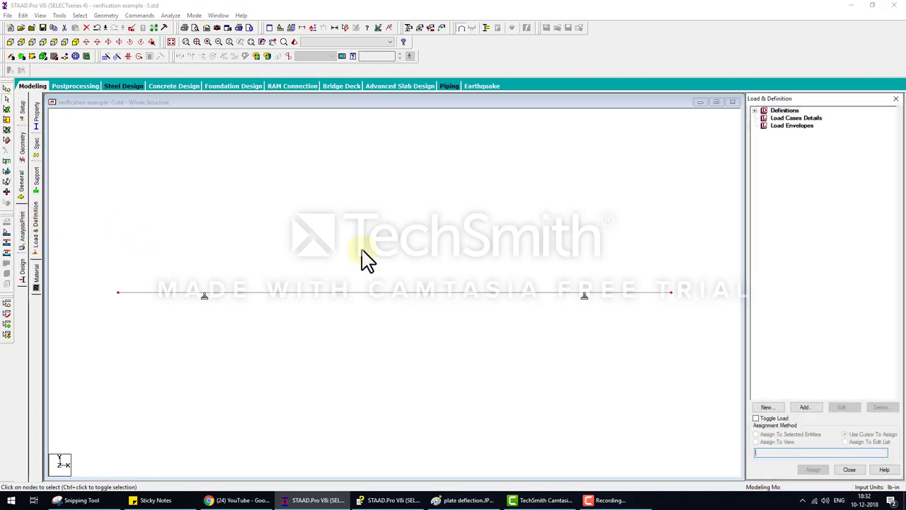
left_click(792, 117)
left_click(810, 407)
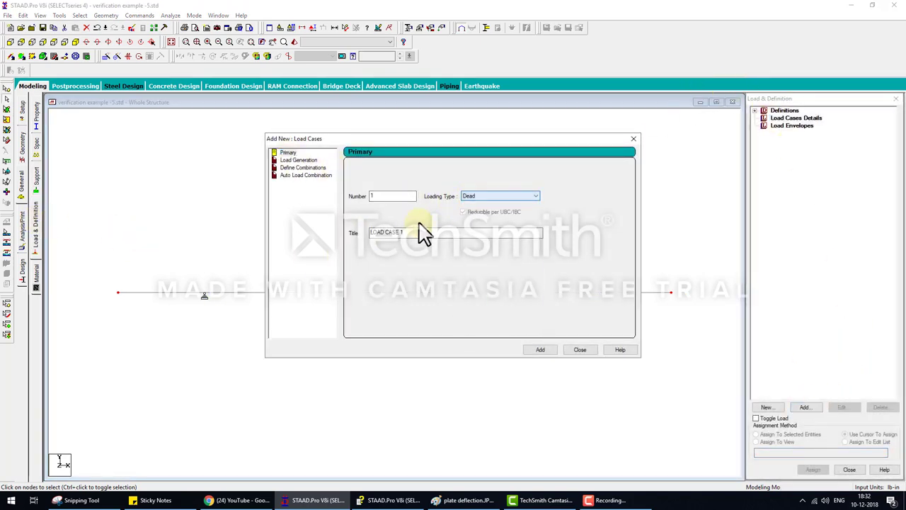
left_click_drag(425, 233, 138, 228)
type("dead")
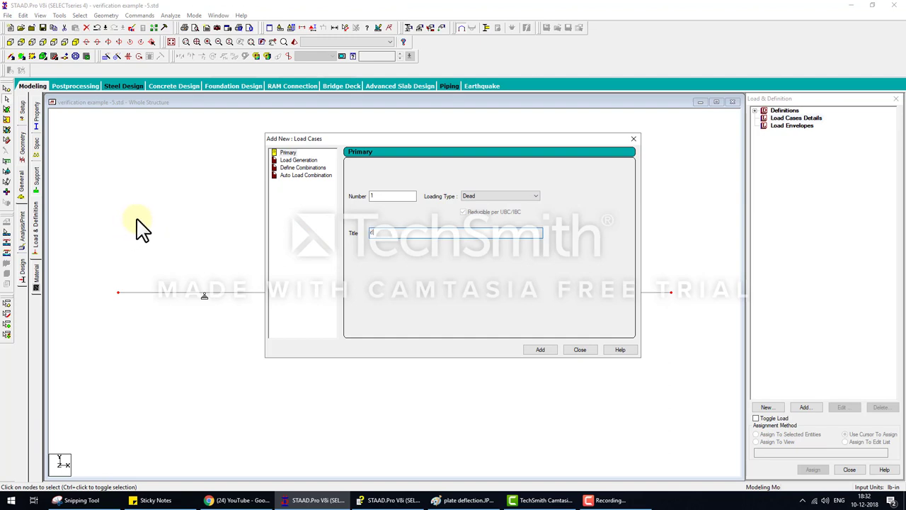
left_click(540, 349)
left_click(593, 349)
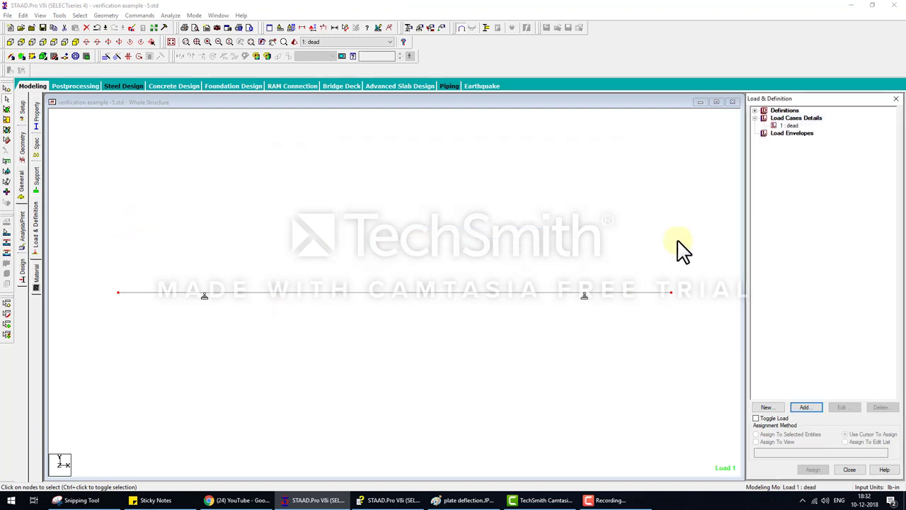
left_click(790, 125)
Step: Add a nodal load of FY -26000 lb to the dead load case
left_click(804, 407)
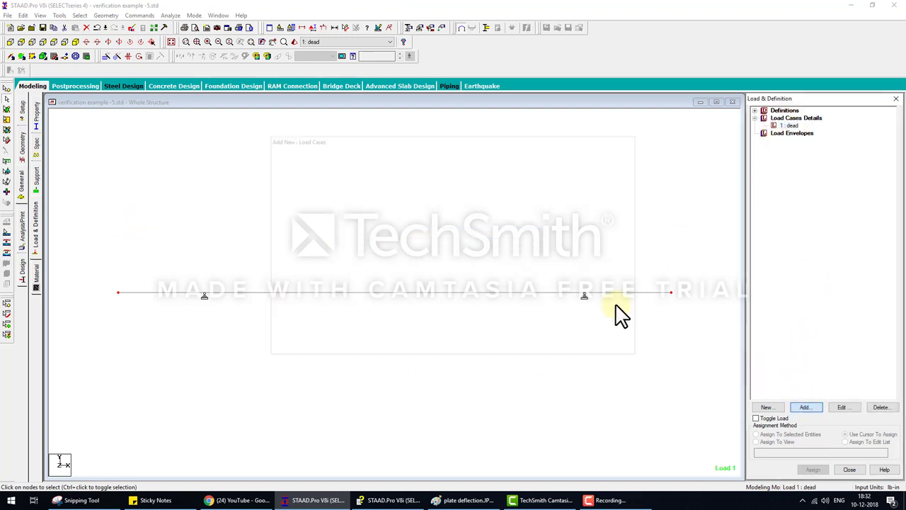
left_click(253, 126)
double_click(342, 176)
type("26")
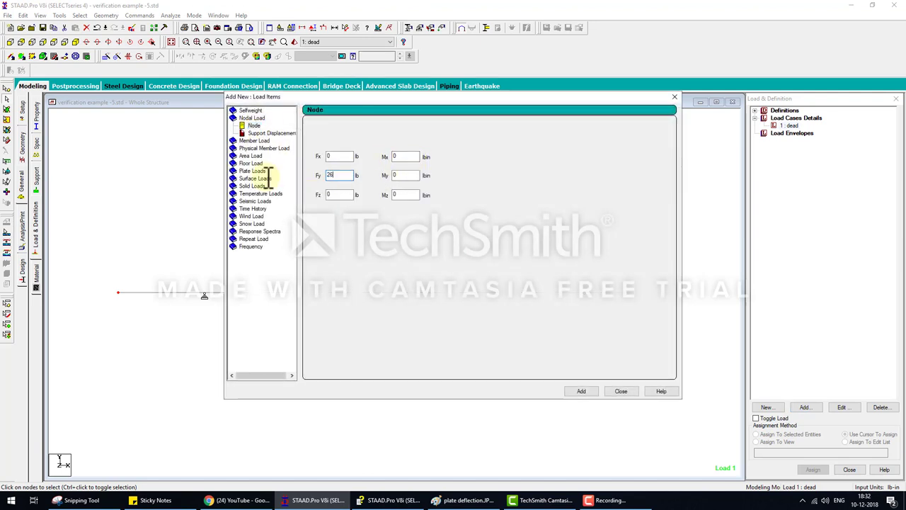
type("00")
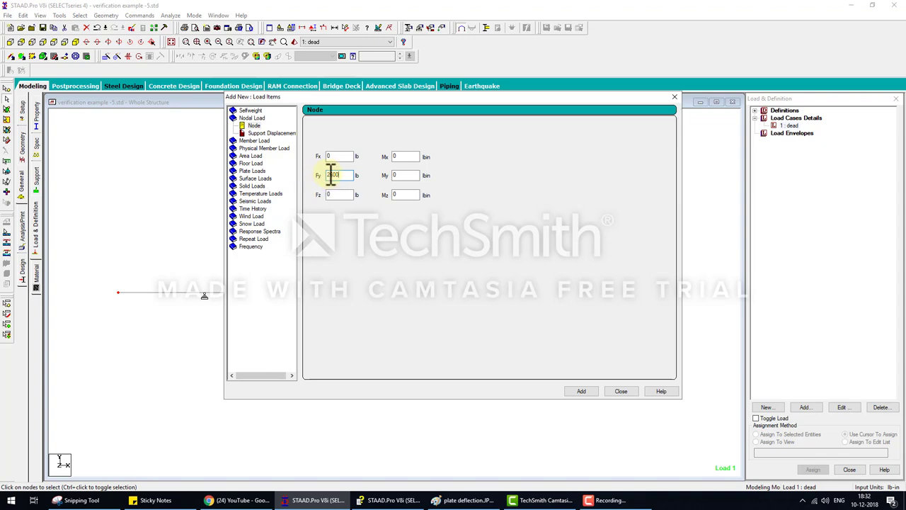
mouse_move(339, 176)
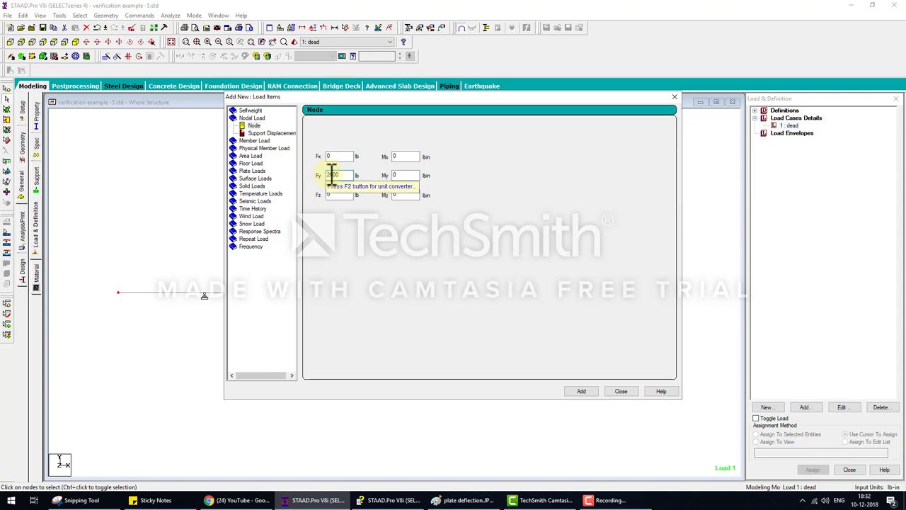
left_click(407, 501)
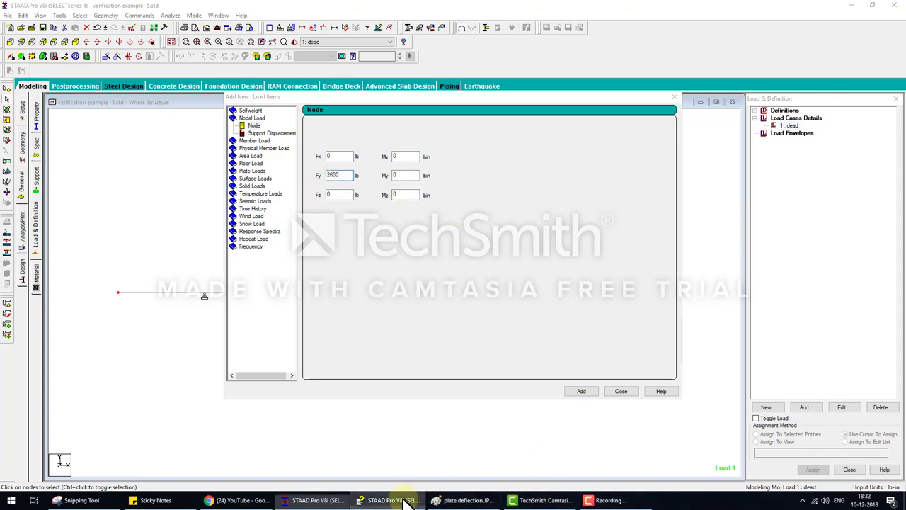
left_click(407, 501)
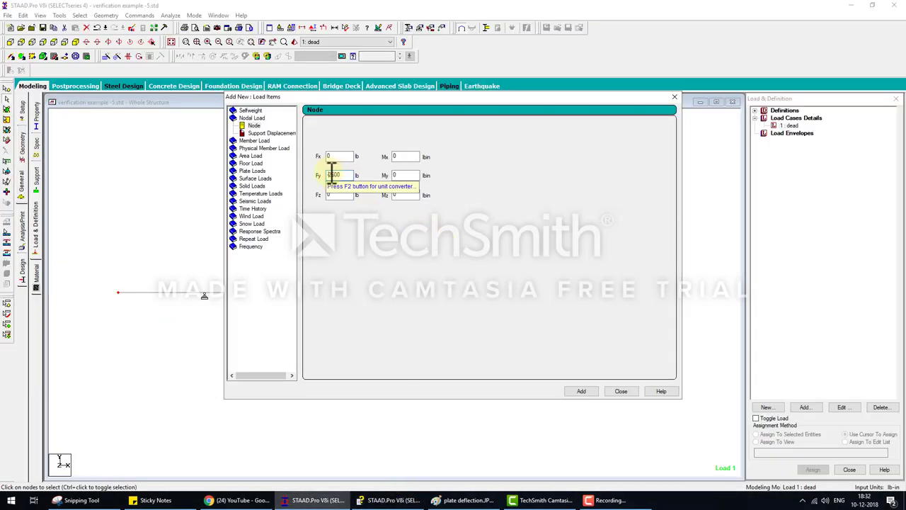
type("-26000")
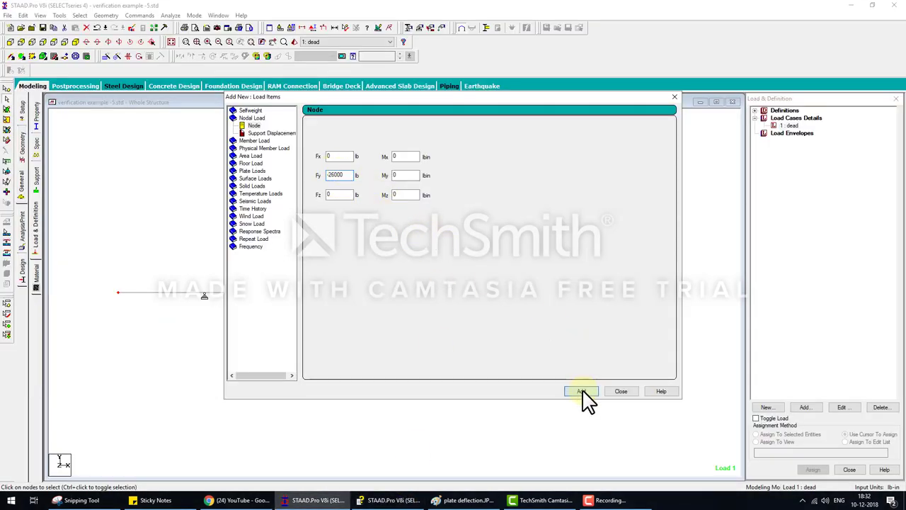
left_click(581, 391)
left_click(623, 391)
Step: Apply the FY -26000 load to end nodes 1 and 4, then review the help's STAAD Input listing
left_click(811, 134)
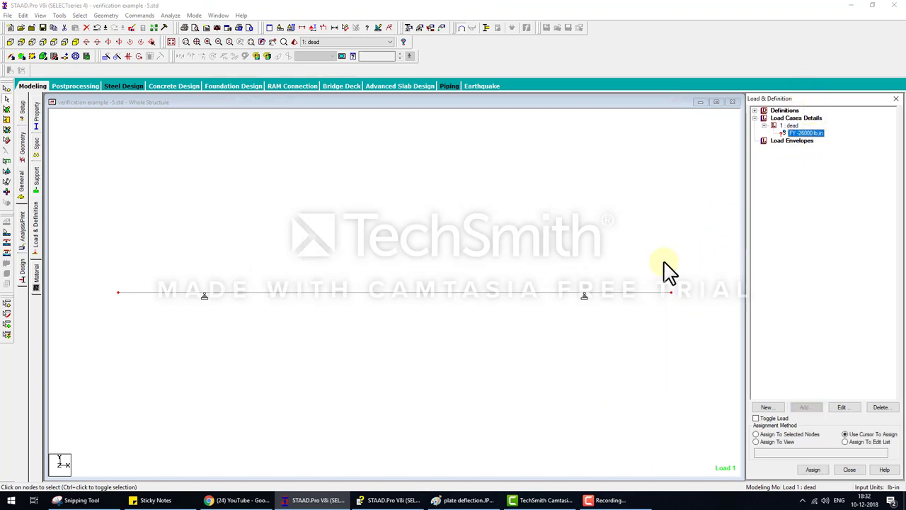
left_click(807, 435)
left_click(815, 470)
left_click(840, 312)
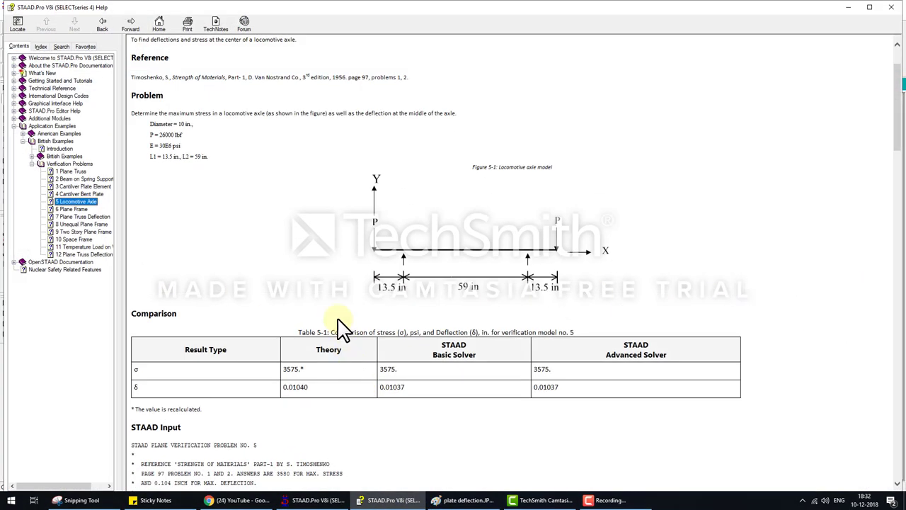
left_click(389, 500)
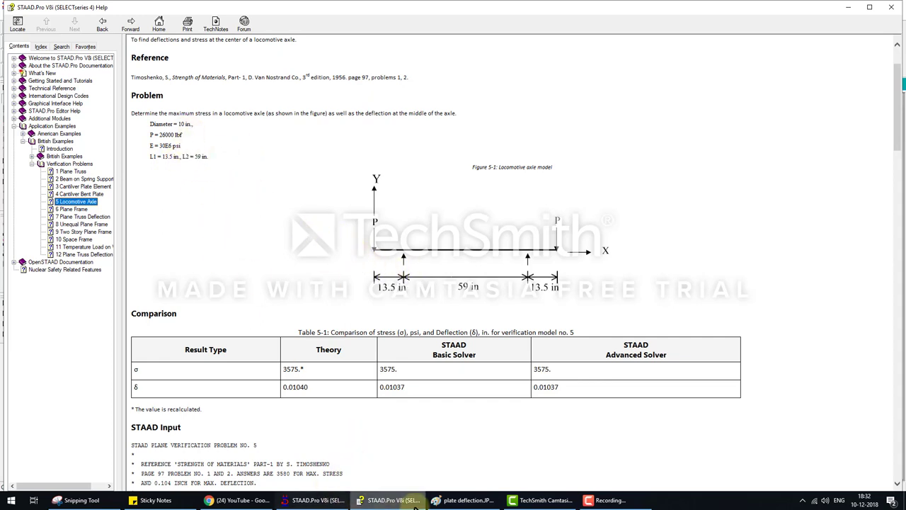
scroll(387, 380, "down", 3)
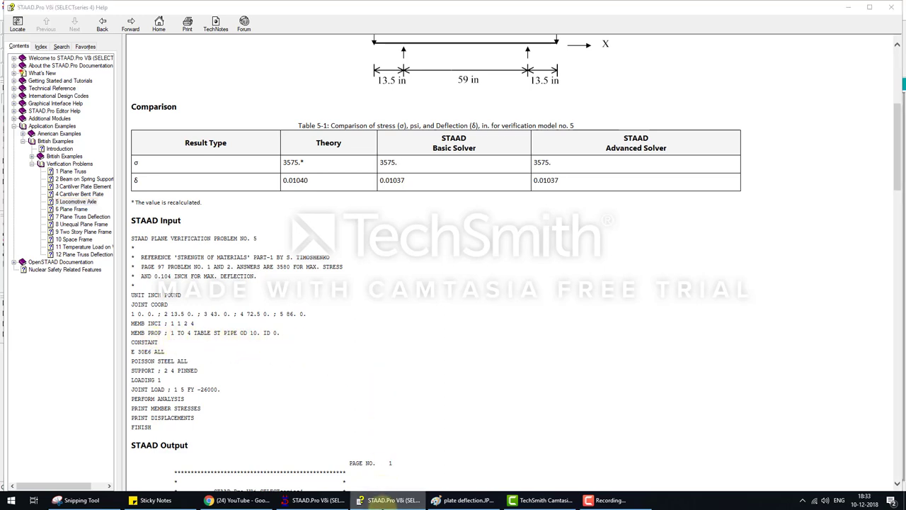
Step: Add the American PIPS10 pipe section from the steel section tables
left_click(386, 500)
left_click(35, 120)
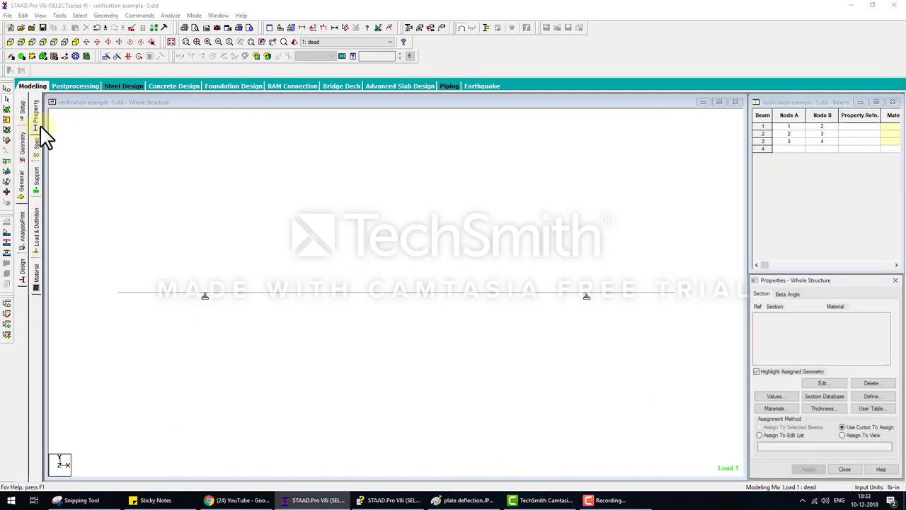
left_click(833, 399)
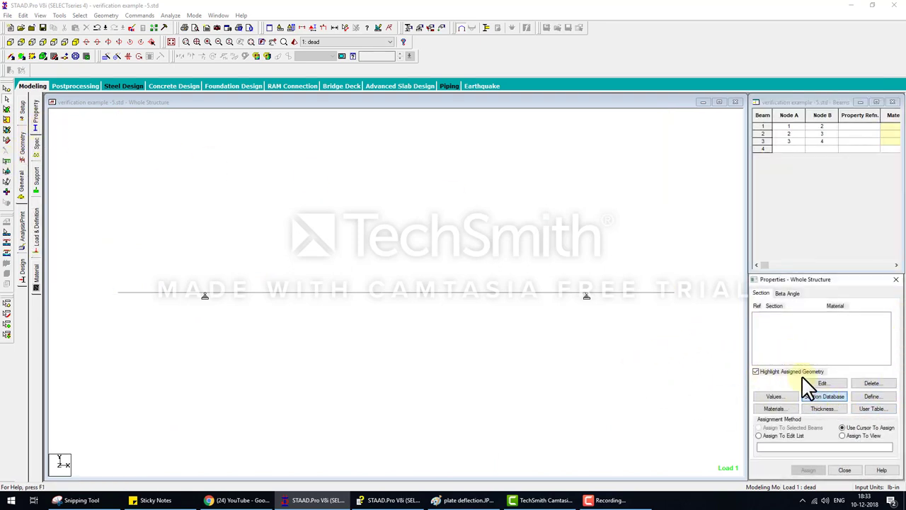
left_click(814, 397)
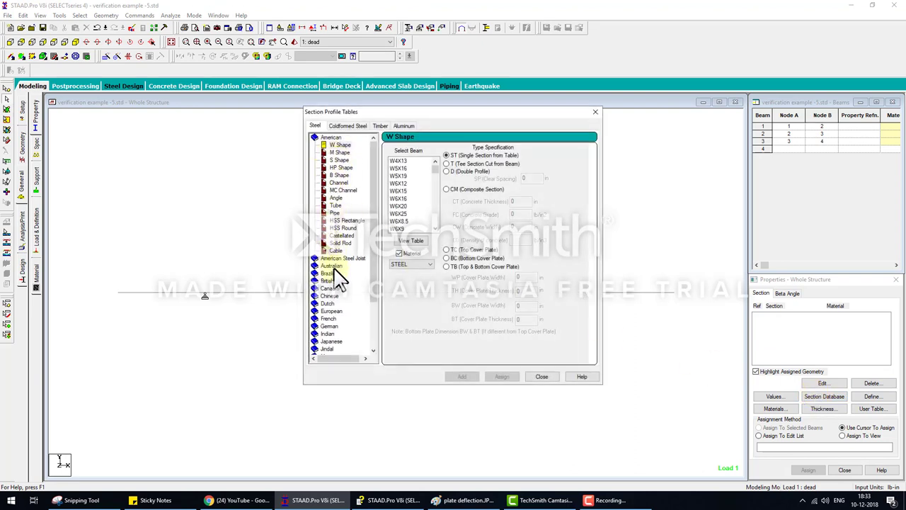
left_click(337, 213)
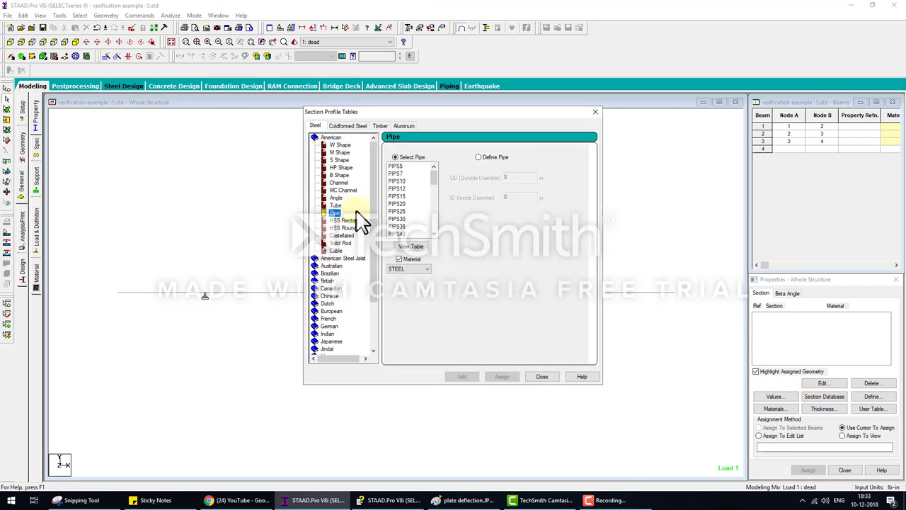
left_click(399, 174)
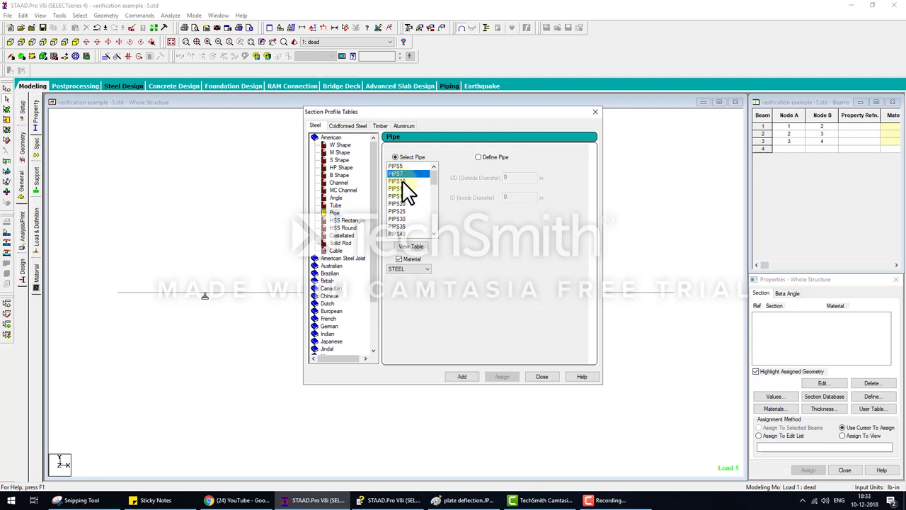
left_click(402, 182)
left_click(462, 376)
left_click(541, 376)
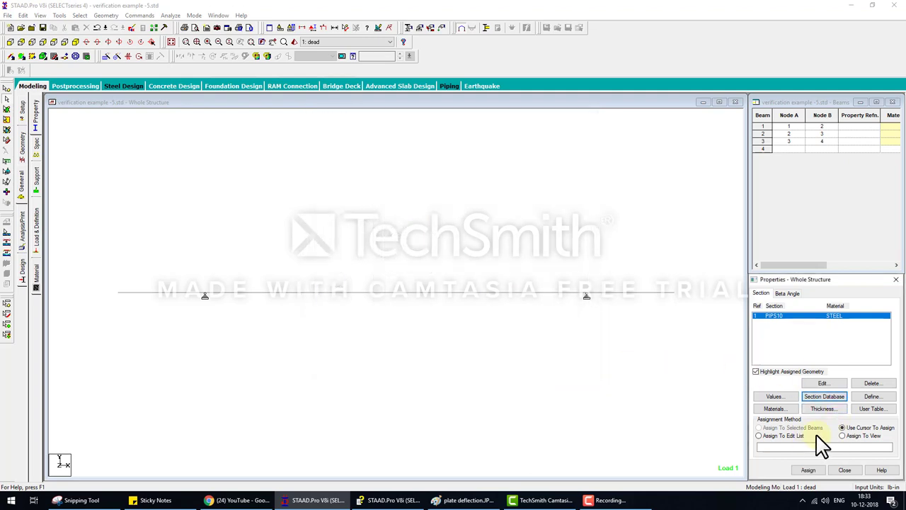
Step: Assign PIPS10 to beams 1 to 3 and compare with the help page
left_click(842, 435)
left_click(808, 469)
left_click(837, 397)
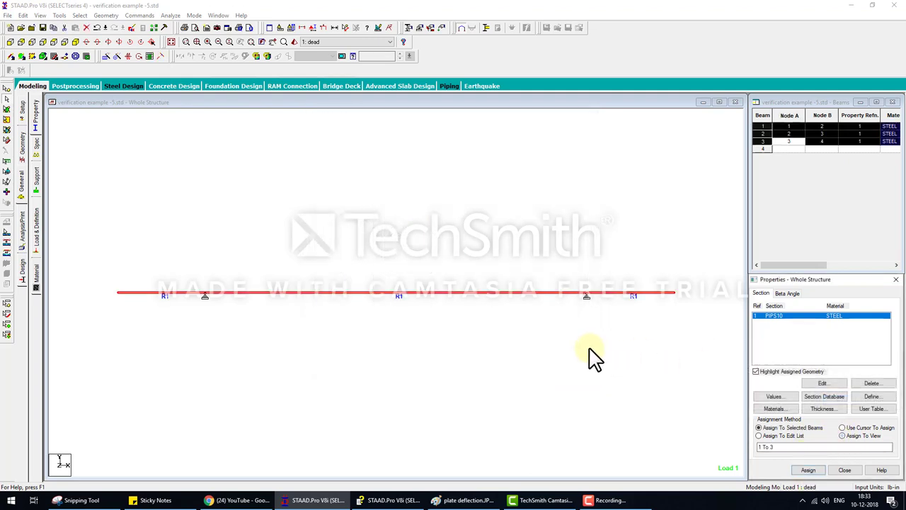
left_click(418, 374)
left_click(389, 500)
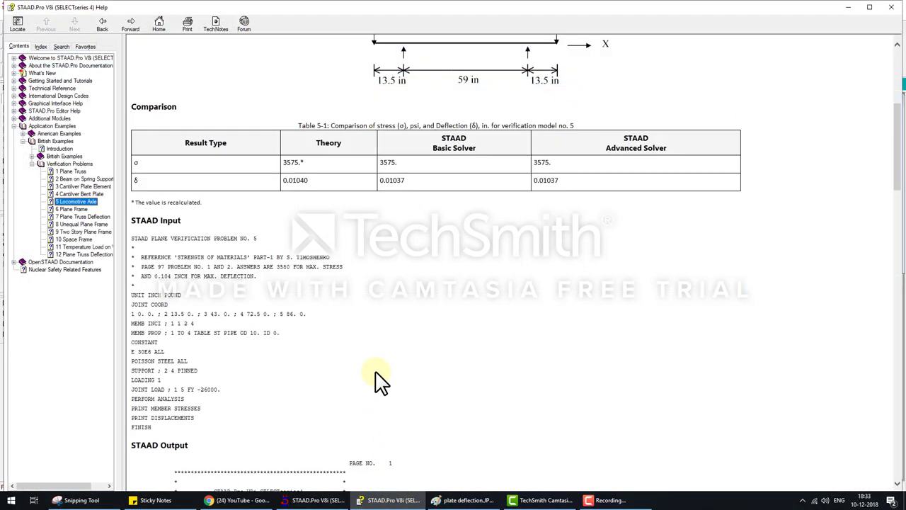
scroll(375, 378, "up", 3)
Step: Save, then change E on line 13 of the input file to 3e+007 and reload the model
left_click(390, 500)
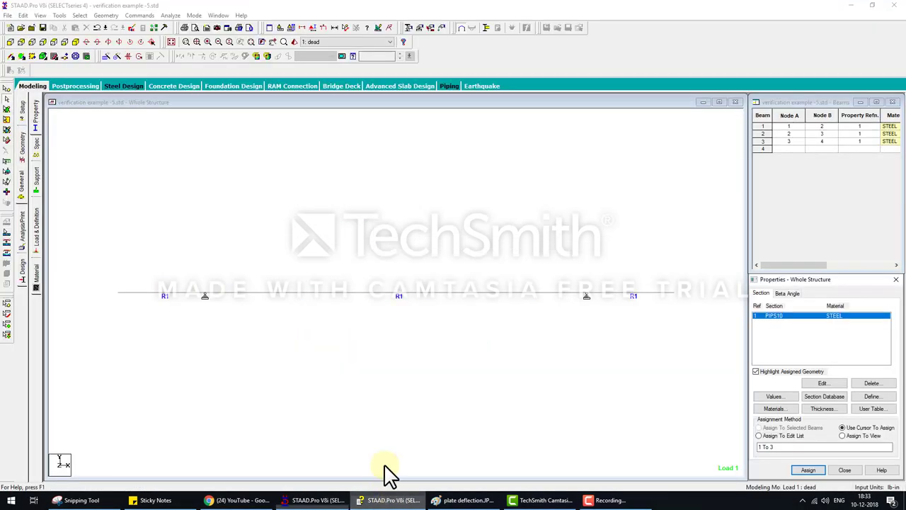
left_click(132, 28)
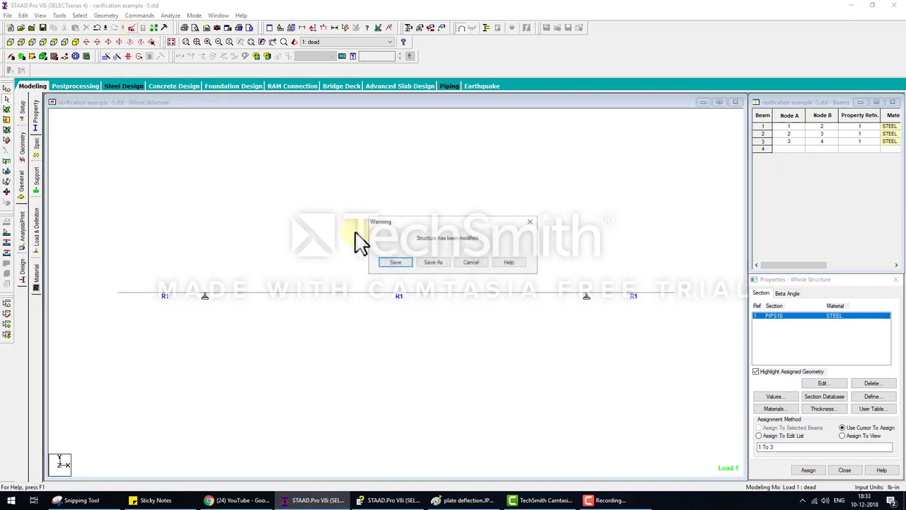
left_click(395, 263)
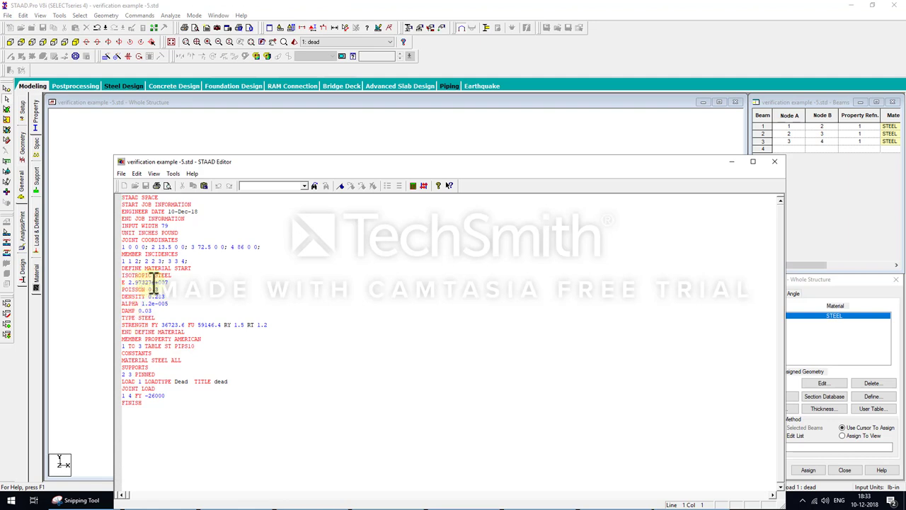
left_click_drag(155, 282, 121, 282)
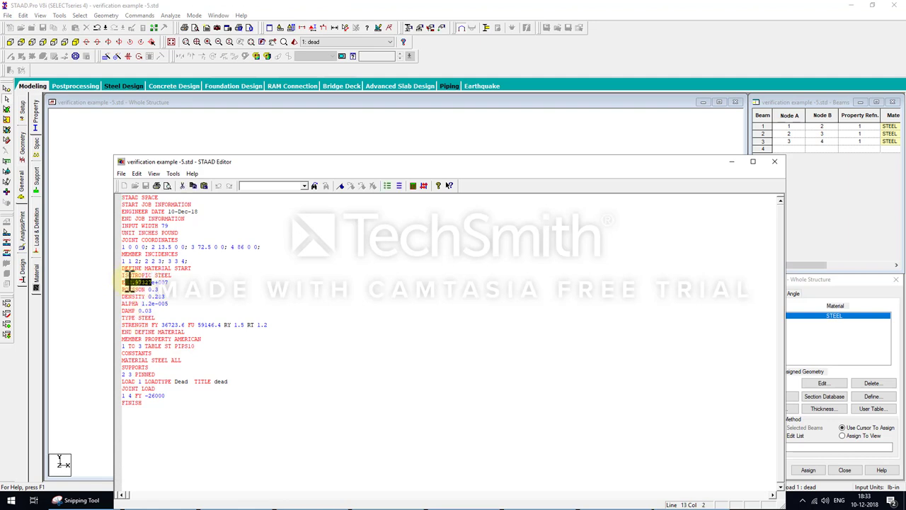
type("3")
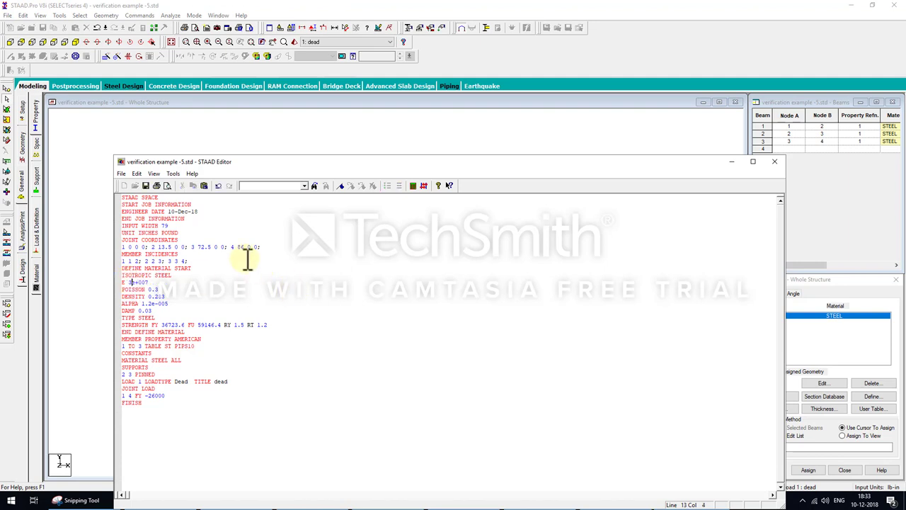
left_click(774, 162)
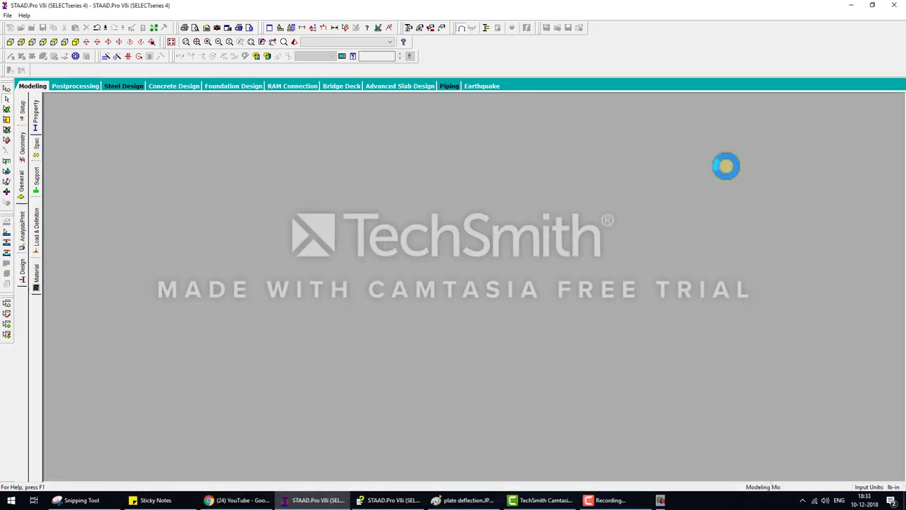
Step: Add a Perform Analysis command with Print All
left_click(24, 228)
left_click(24, 228)
left_click(409, 275)
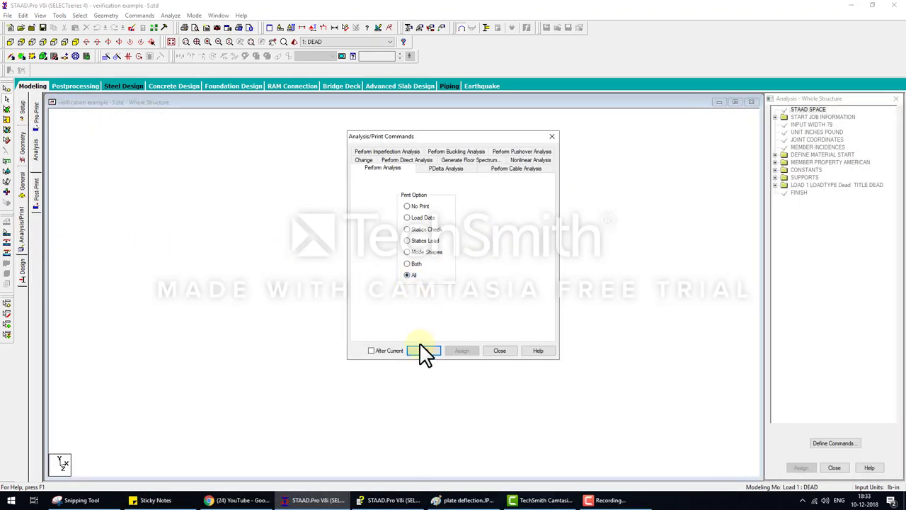
left_click(423, 350)
left_click(499, 350)
Step: Save and run the analysis, then view the results in Postprocessing with default setup
left_click(170, 15)
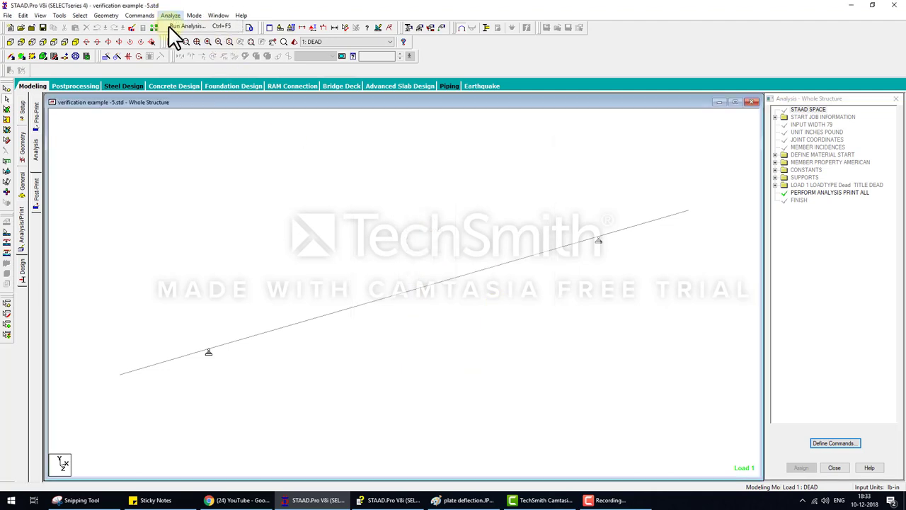
left_click(183, 26)
left_click(394, 261)
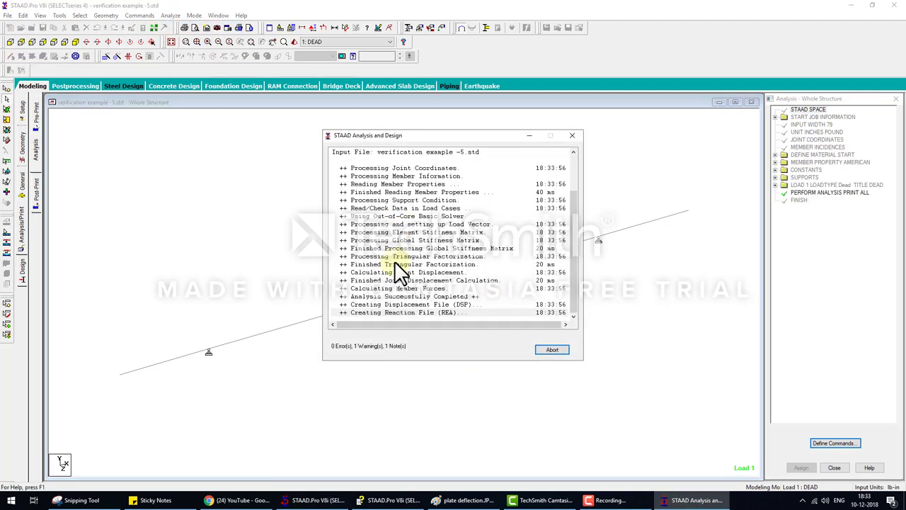
left_click(551, 349)
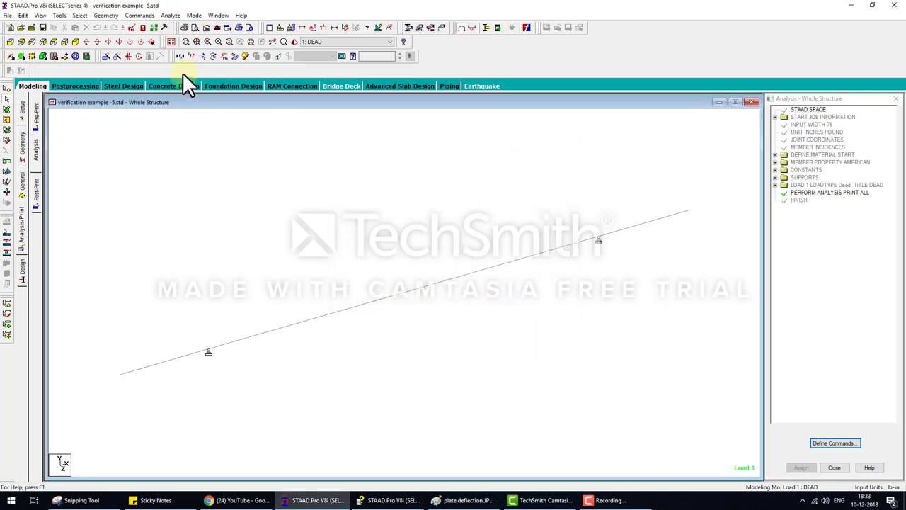
left_click(75, 85)
left_click(465, 320)
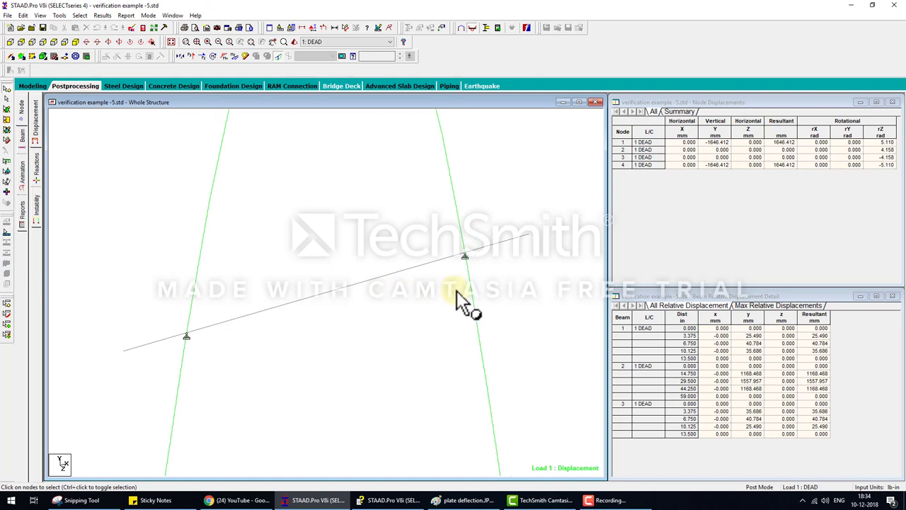
Step: Maximize the front view and set the displacement diagram scale to 300 mm per in
double_click(145, 103)
left_click(10, 42)
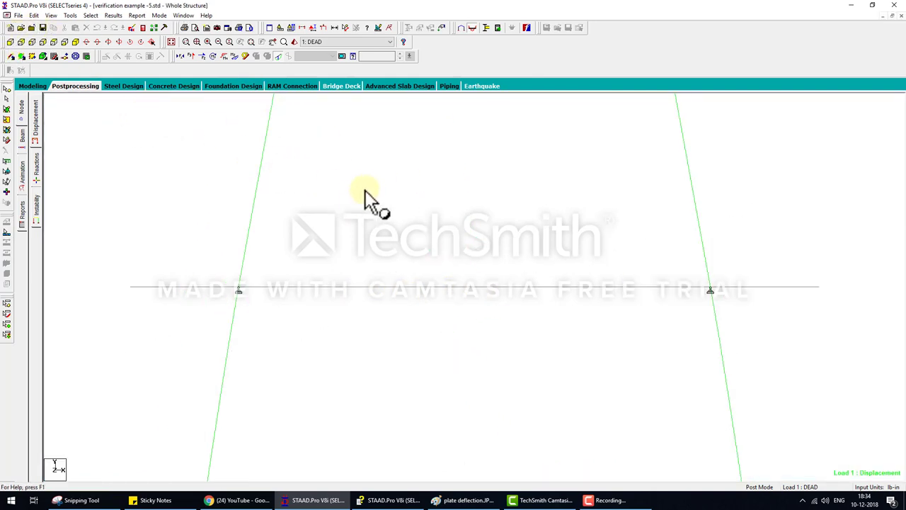
left_click(314, 29)
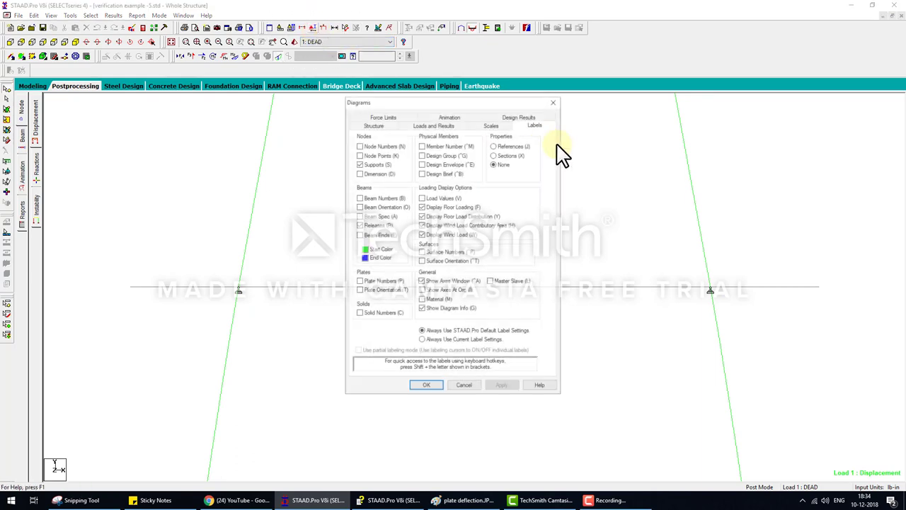
left_click(489, 126)
left_click_drag(481, 101, 602, 82)
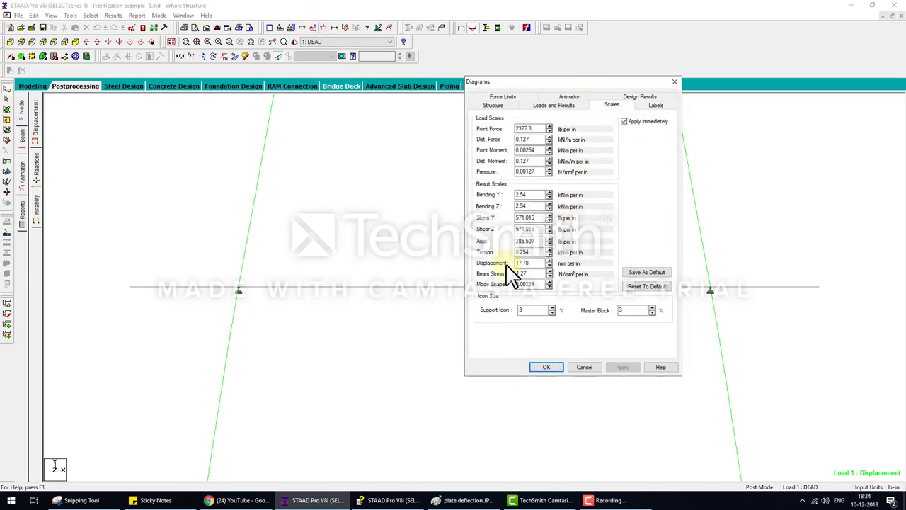
left_click(549, 266)
left_click(549, 266)
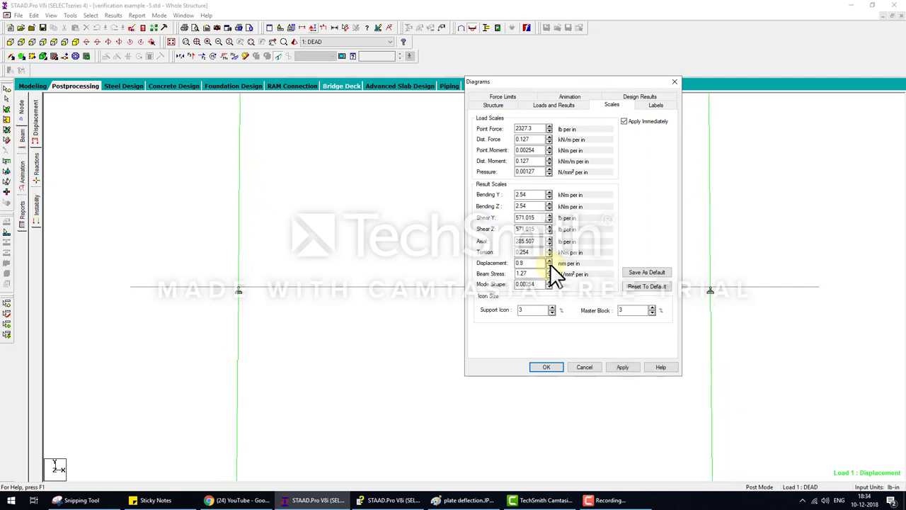
type("30")
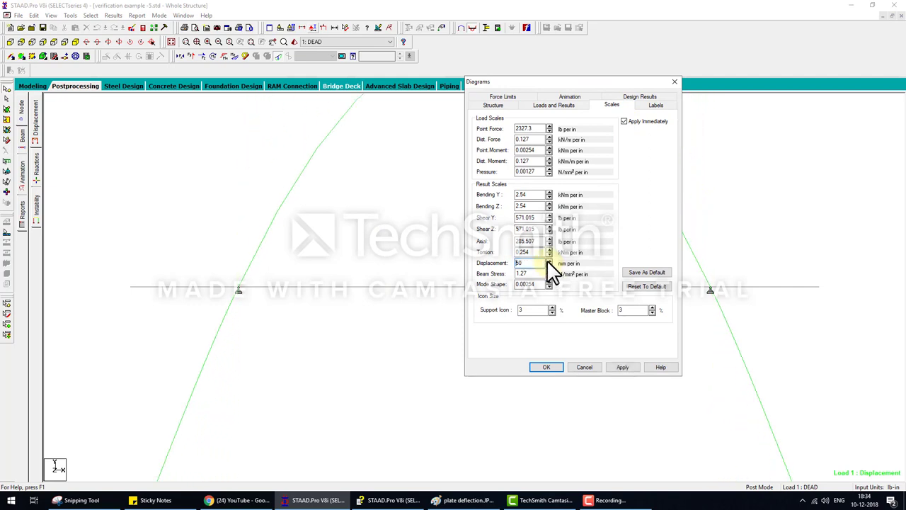
type("0")
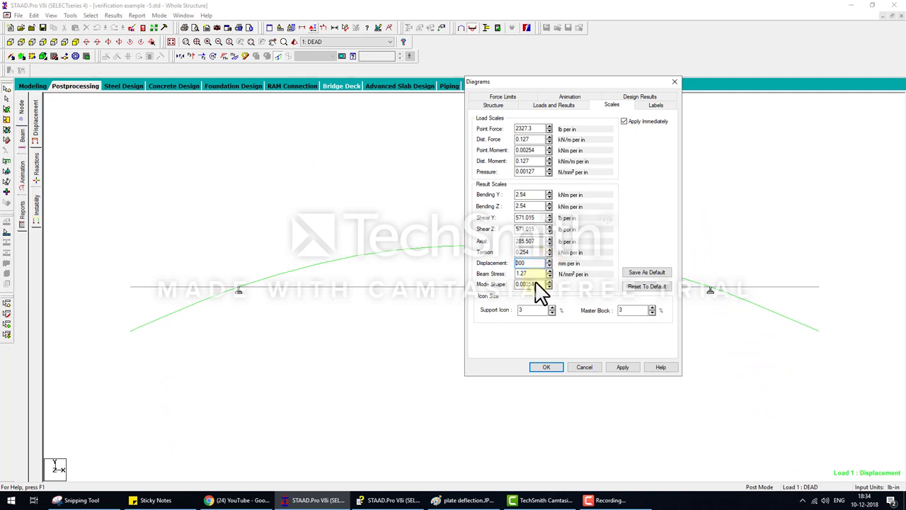
left_click(546, 366)
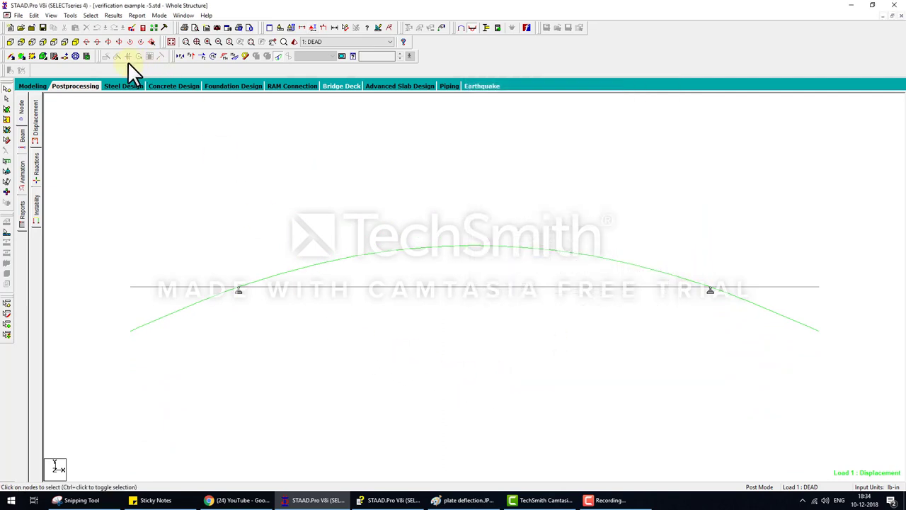
left_click(112, 15)
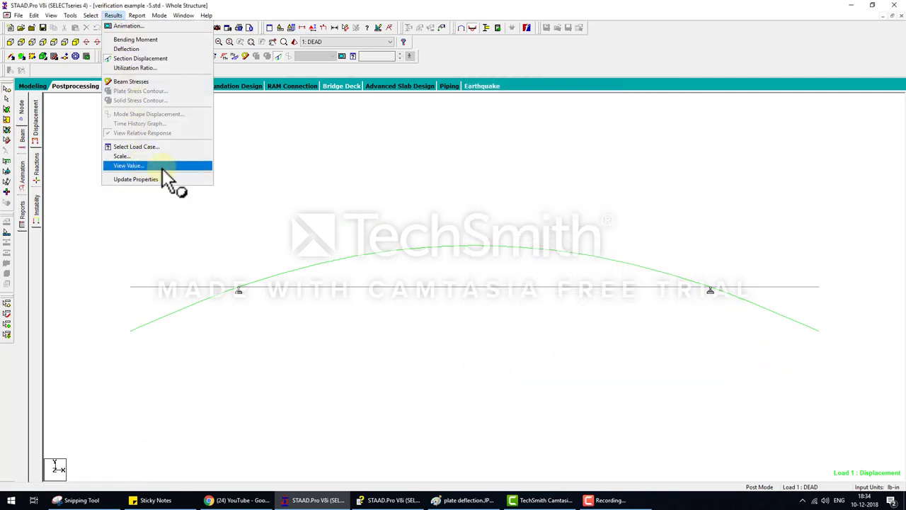
Step: Annotate maximum resultant displacements (1.56e+003 mm midspan, 1.65e+003 mm ends) and compare with help
left_click(162, 167)
left_click(417, 176)
left_click(392, 273)
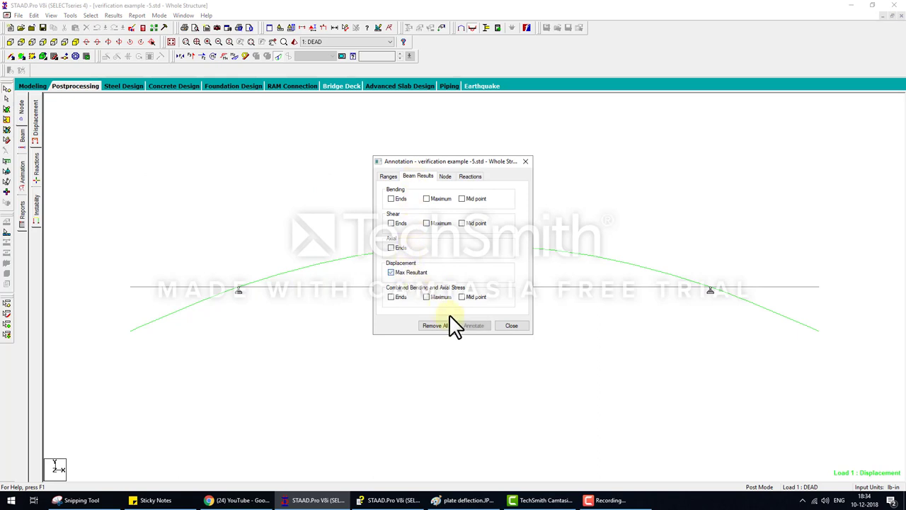
left_click(471, 326)
left_click(511, 326)
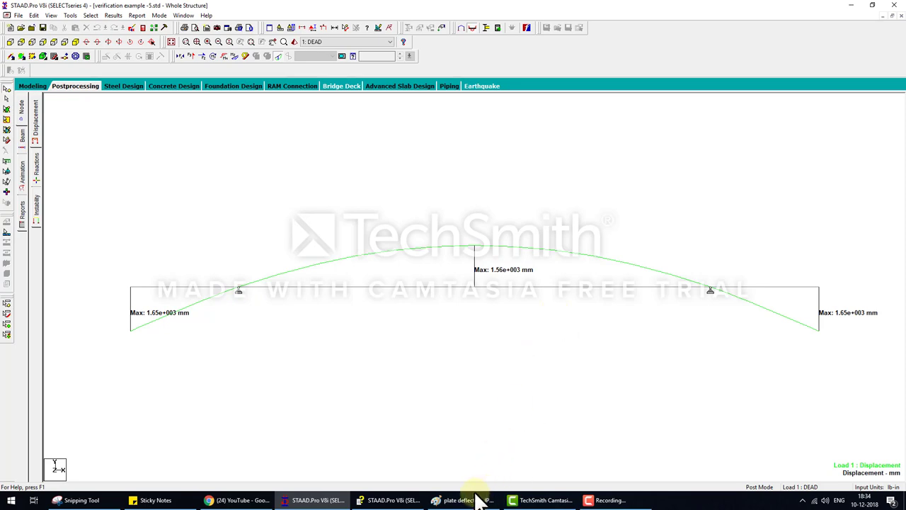
left_click(395, 499)
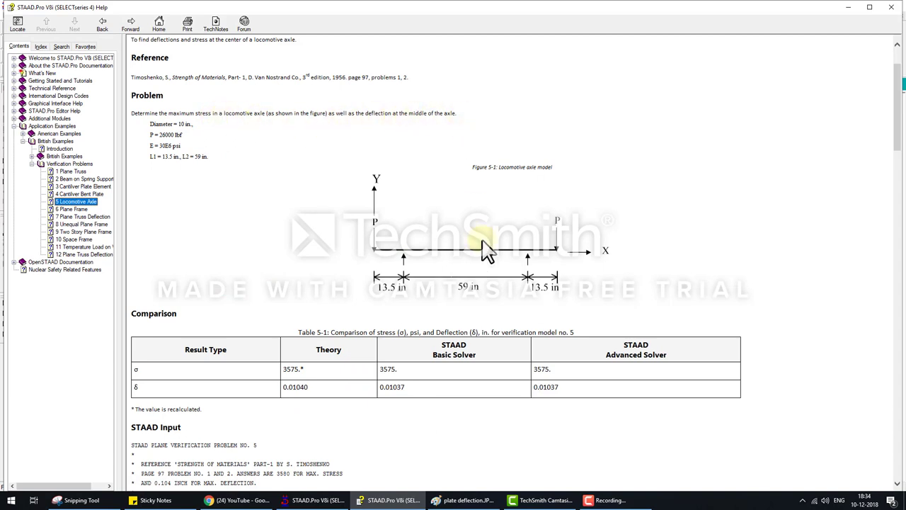
left_click(311, 500)
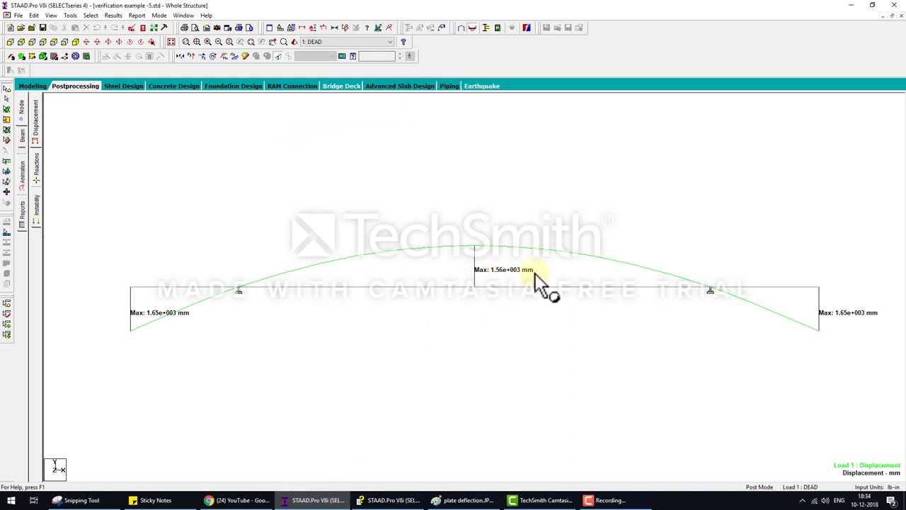
left_click(92, 16)
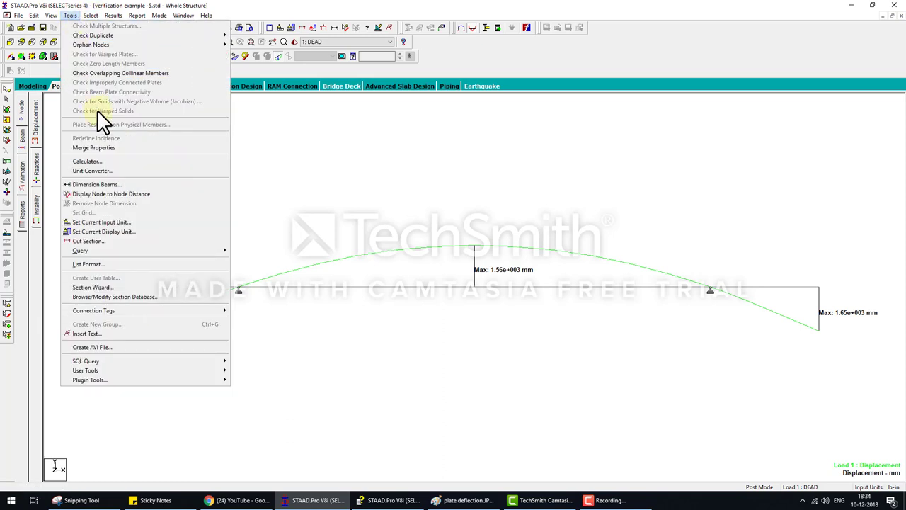
Step: Set the unit converter to change the 1560 mm deflection from millimetres to inches
left_click(99, 170)
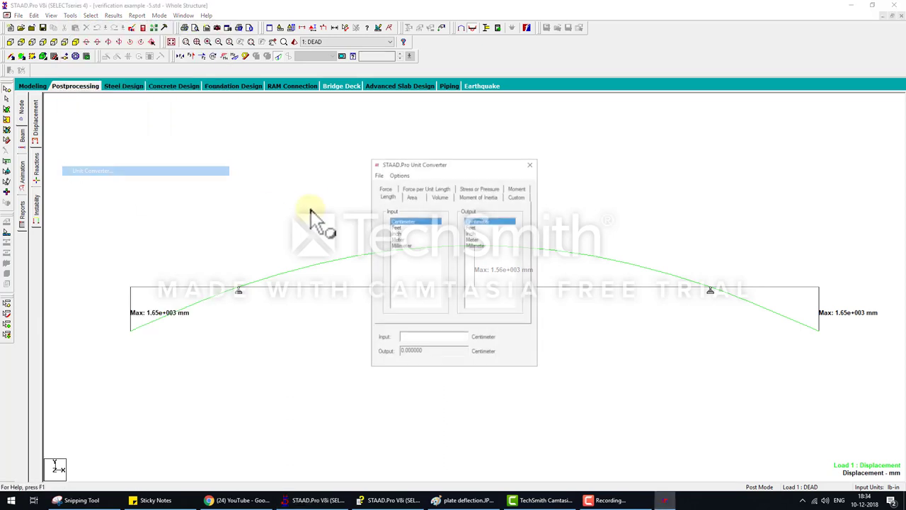
left_click(407, 245)
left_click(471, 233)
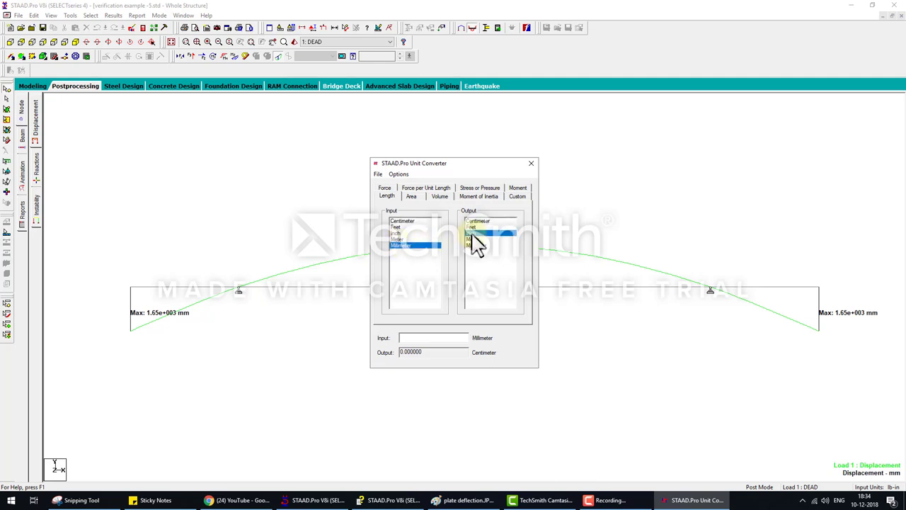
left_click_drag(479, 169, 301, 138)
type("1560")
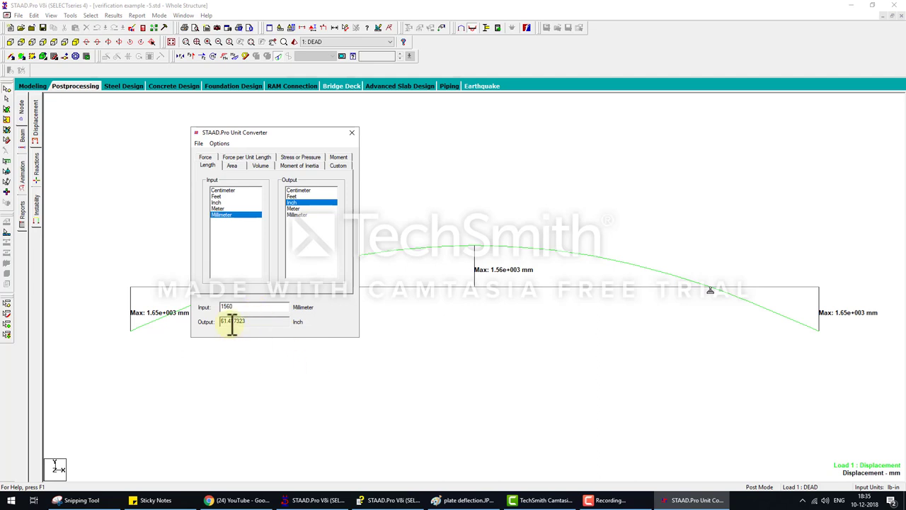
Step: Compare the 61.417323 in result with the deflection values in the help comparison table
left_click(375, 499)
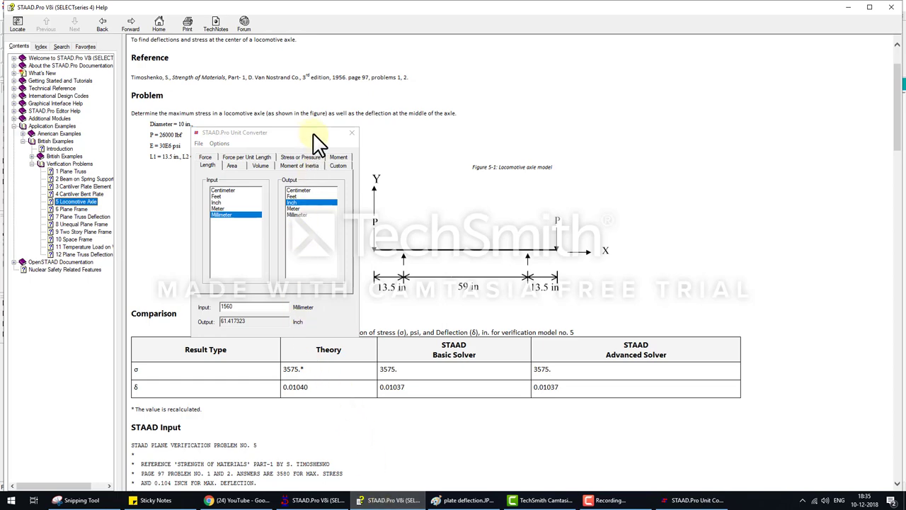
left_click_drag(317, 133, 417, 99)
left_click(237, 259)
scroll(248, 273, "down", 2)
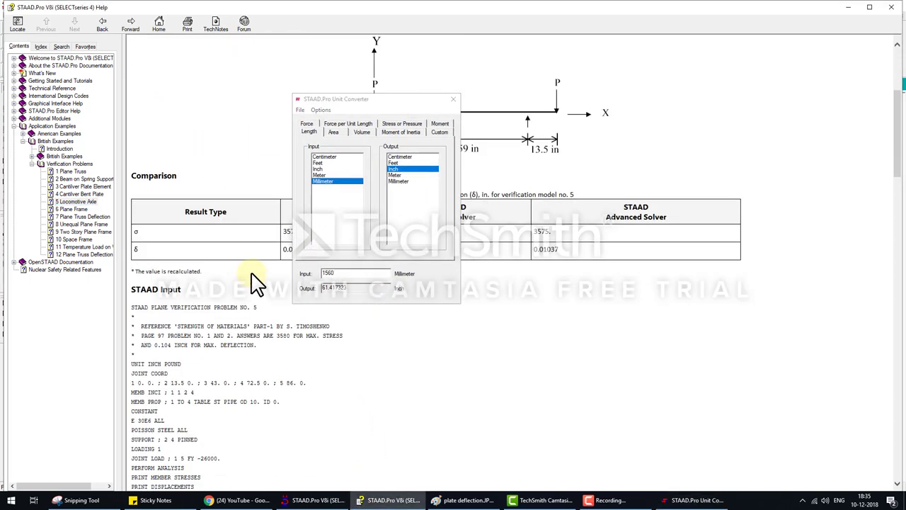
scroll(259, 276, "down", 2)
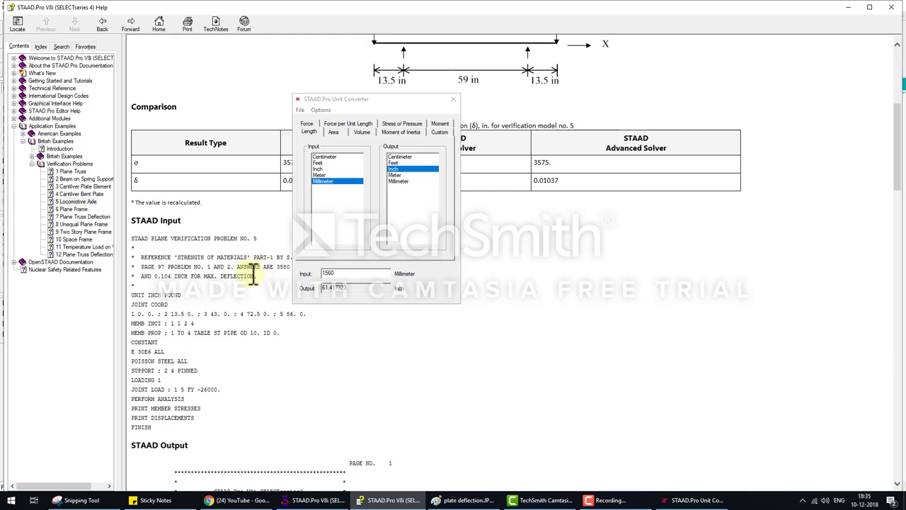
scroll(262, 286, "up", 3)
scroll(265, 289, "up", 1)
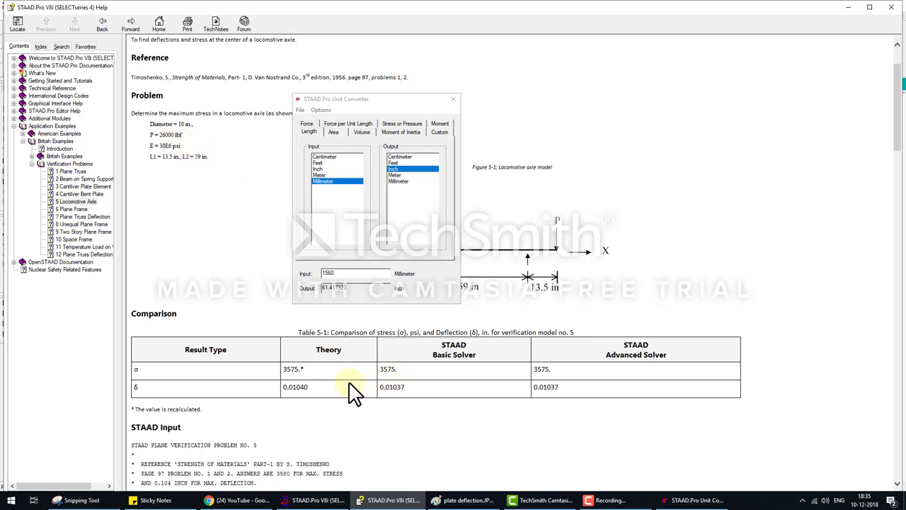
Step: Switch the converter output to feet, then close it and return to the displacement diagram
left_click(393, 163)
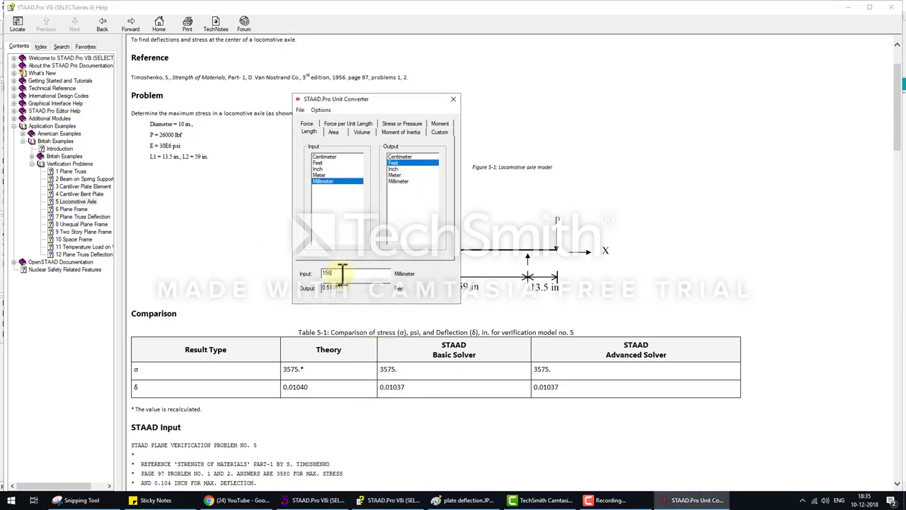
left_click(453, 100)
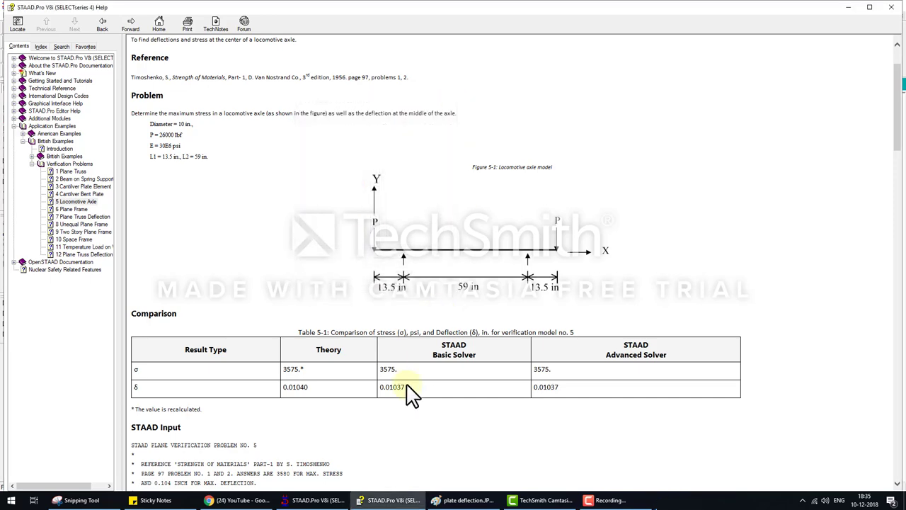
left_click(315, 500)
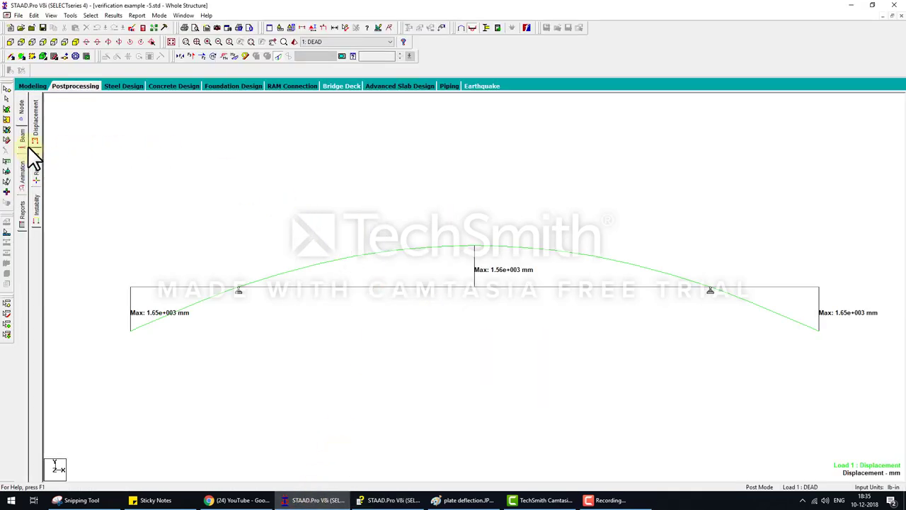
left_click(389, 500)
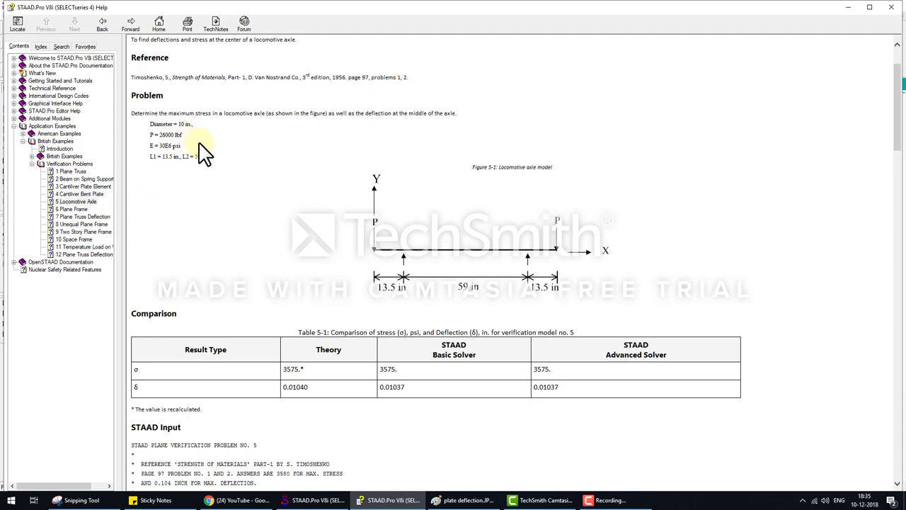
scroll(311, 296, "down", 4)
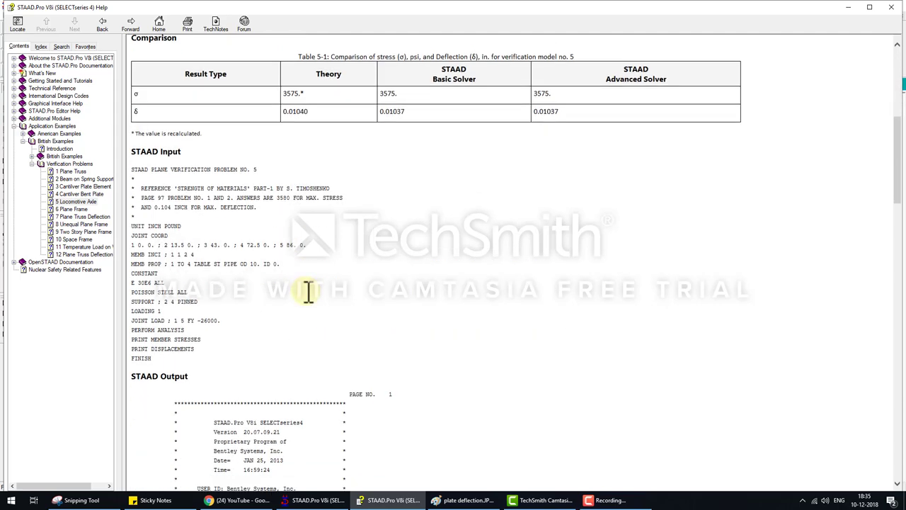
left_click(216, 326)
mouse_move(312, 500)
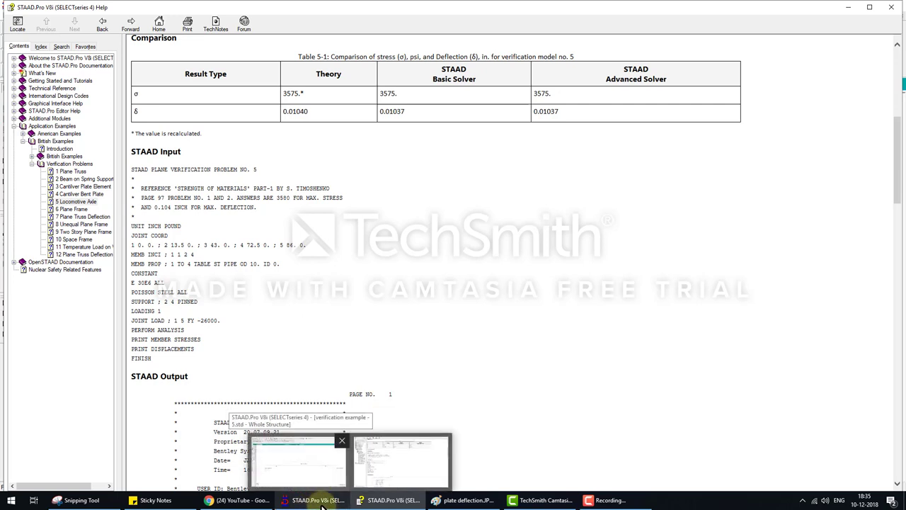
left_click(323, 504)
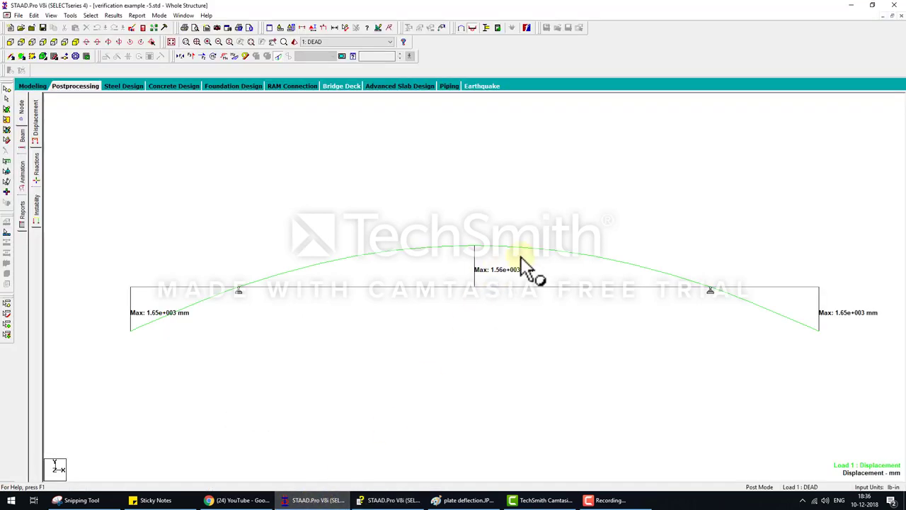
Step: Inspect the DEAD load case's FY -26000 lb node load in Load & Definition without changing it
left_click(32, 85)
left_click(27, 199)
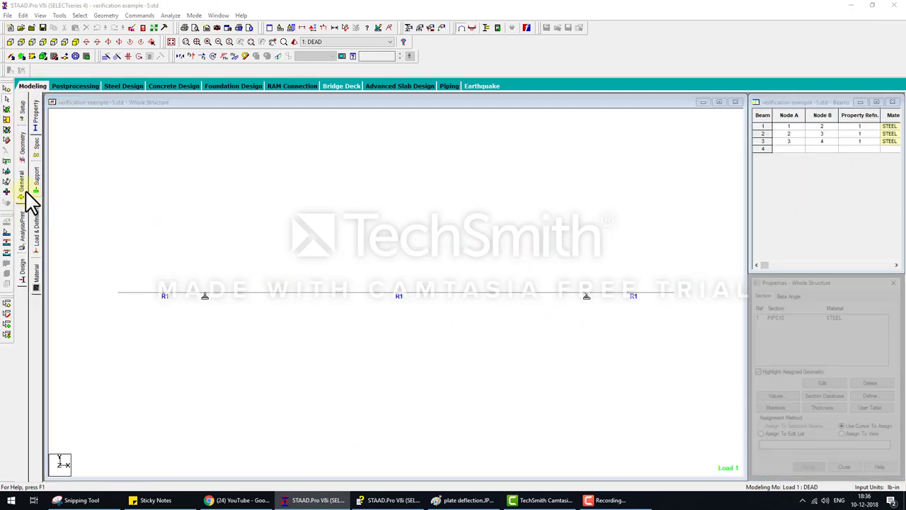
left_click(38, 234)
left_click(756, 118)
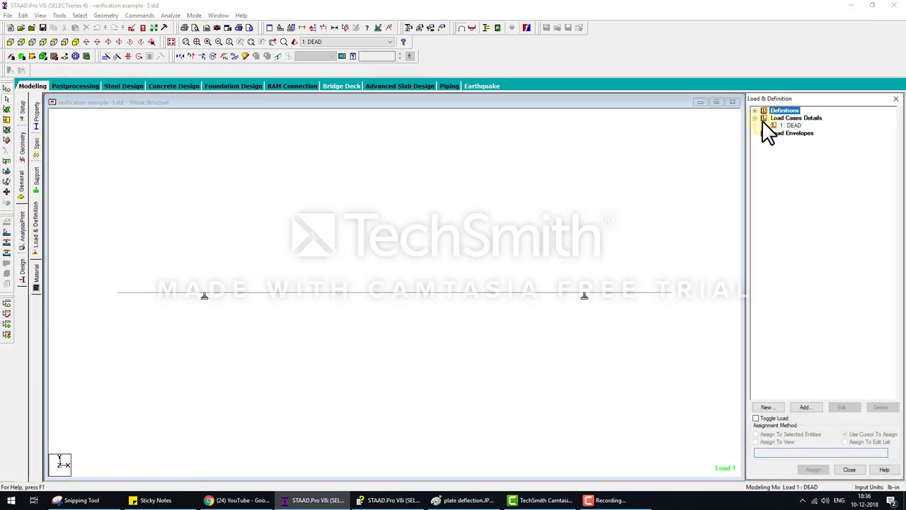
left_click(774, 125)
double_click(798, 133)
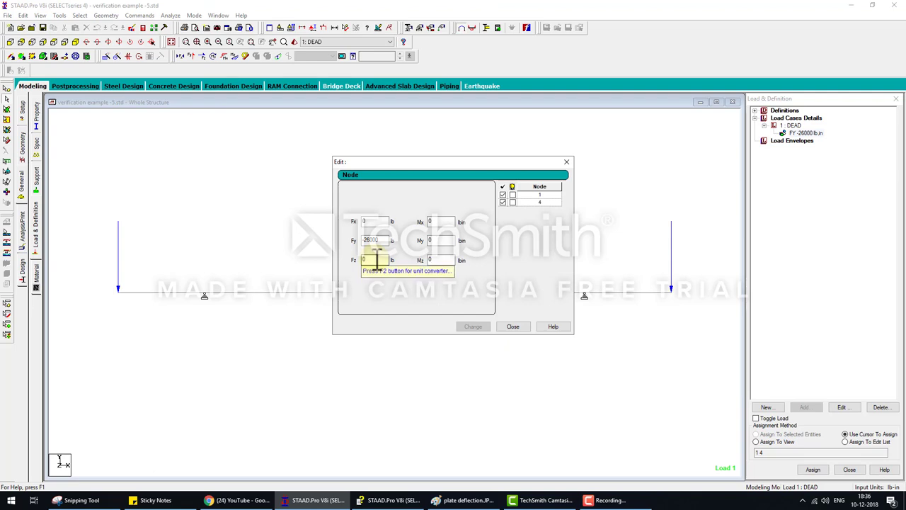
left_click(513, 326)
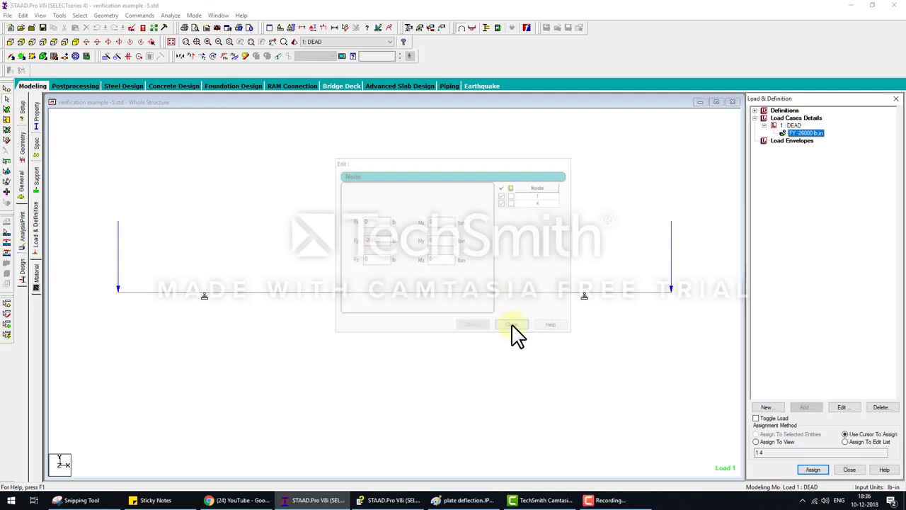
left_click(602, 499)
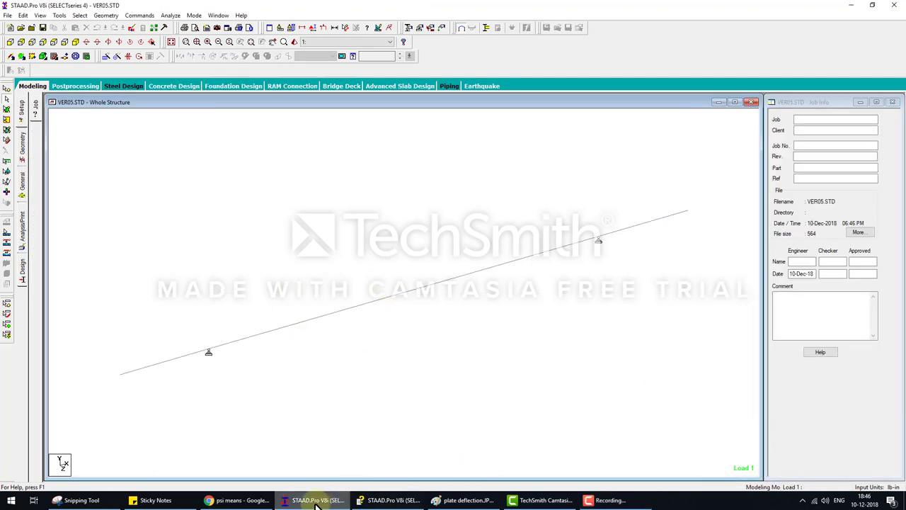
Step: Check the help's member property values, then open VER05.STD's input in the STAAD Editor
left_click(316, 504)
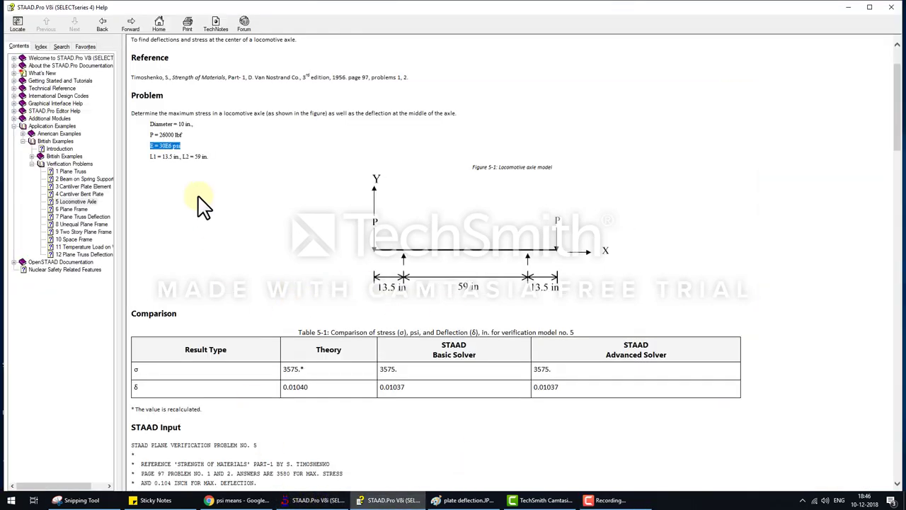
scroll(264, 266, "down", 3)
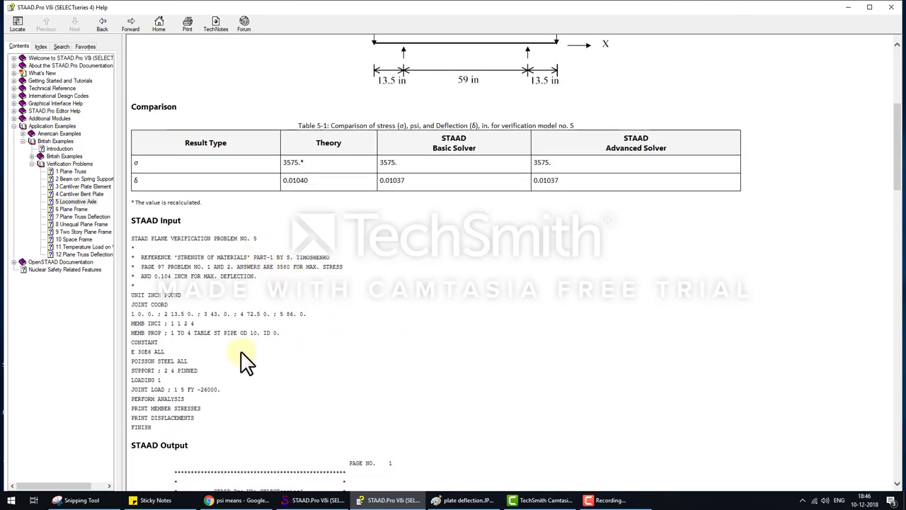
left_click_drag(171, 333, 284, 335)
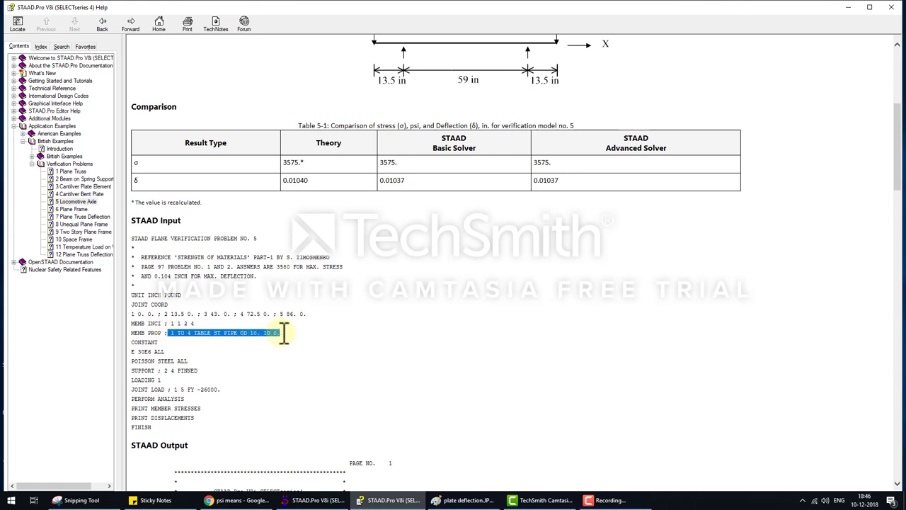
left_click(248, 347)
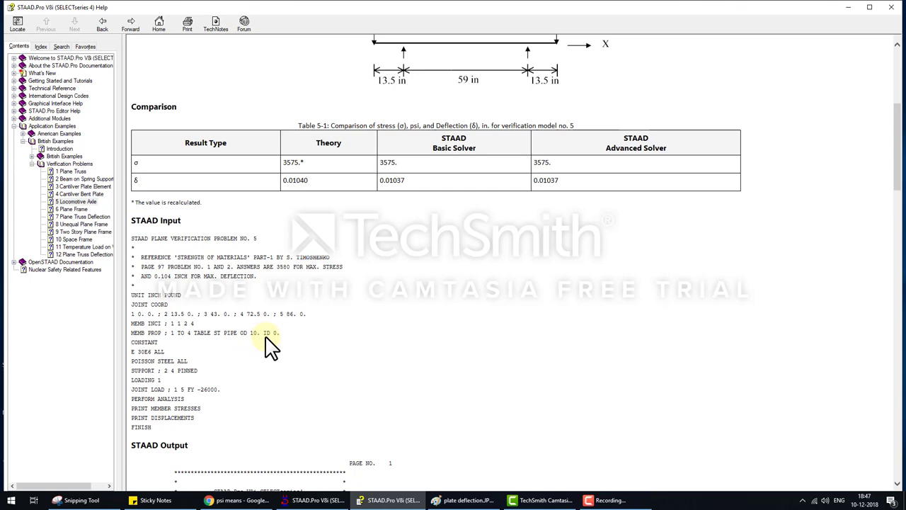
left_click(312, 500)
left_click(131, 28)
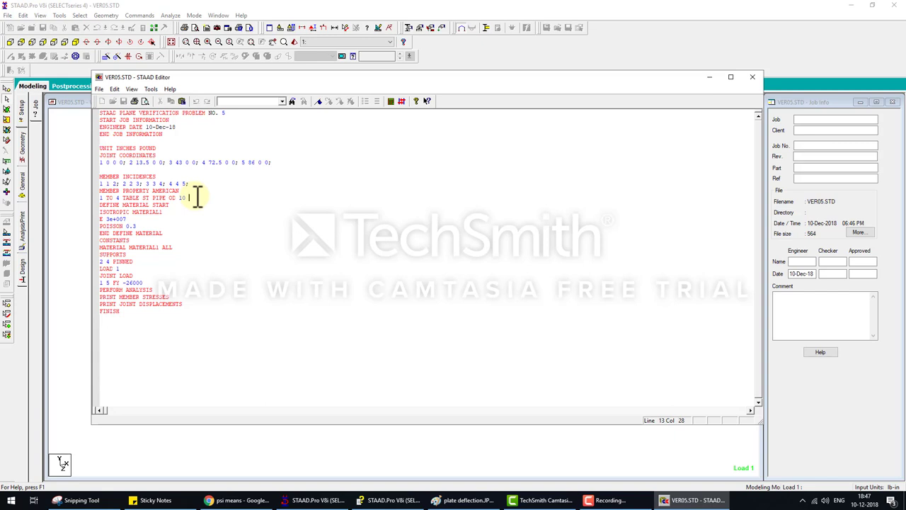
Step: Select the POISSON 0.3 line and close the STAAD Editor
left_click(134, 226)
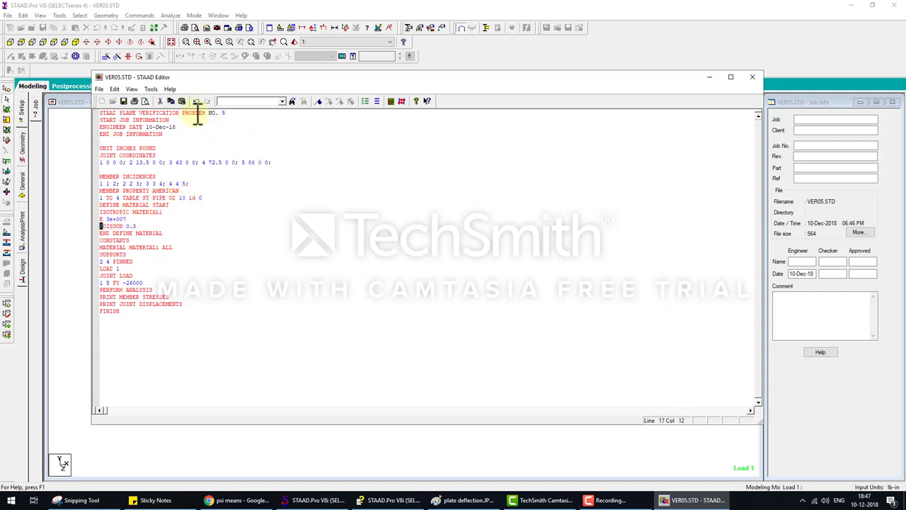
key("shift+Home")
left_click(656, 75)
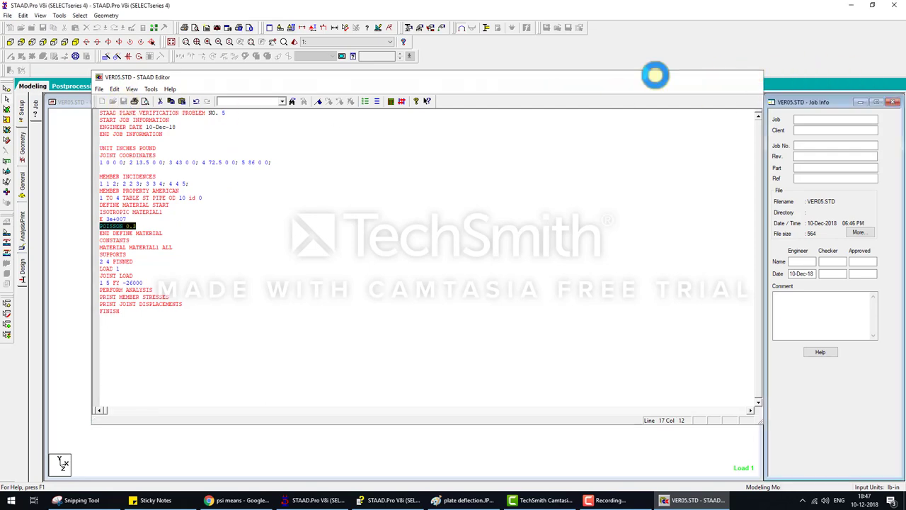
left_click(170, 14)
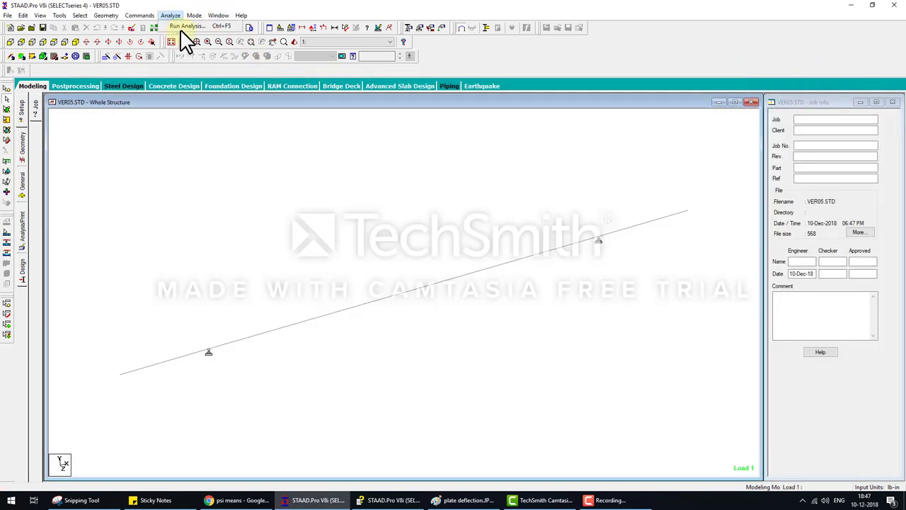
Step: Run the analysis and display the axle's Load 1 deflected shape
left_click(186, 26)
left_click(545, 348)
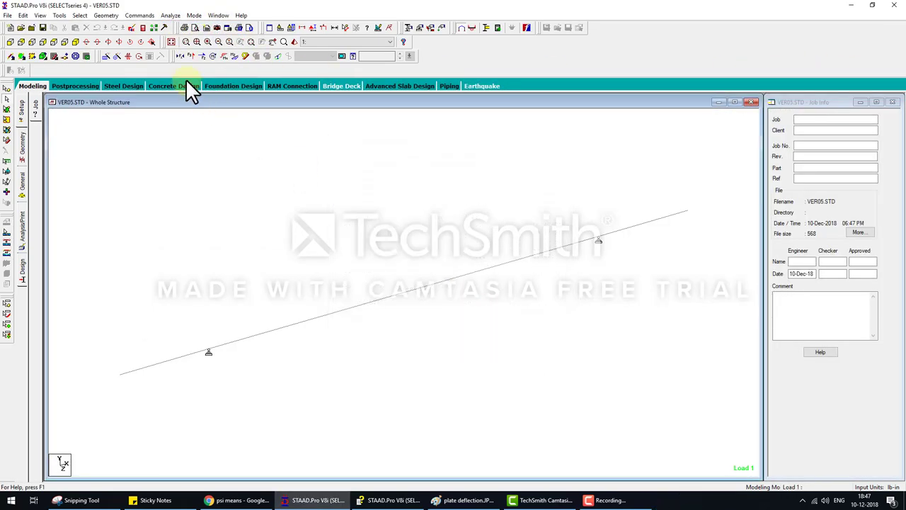
left_click(289, 58)
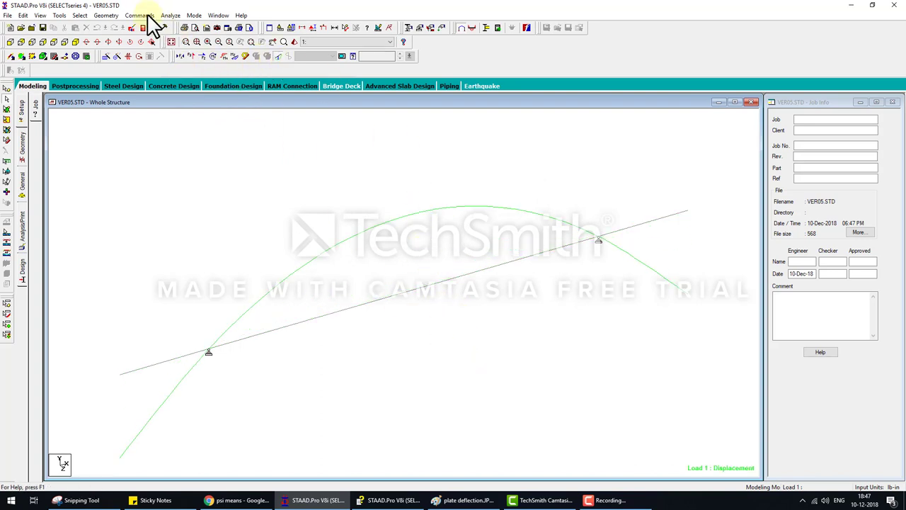
Step: Annotate max resultant displacements: 0.263 mm at midspan and 0.289 mm at each end
left_click(84, 86)
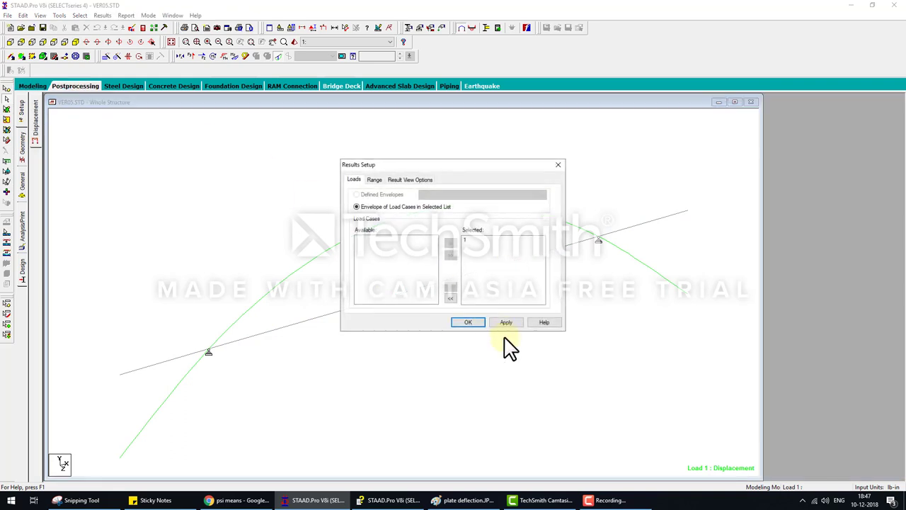
left_click(466, 322)
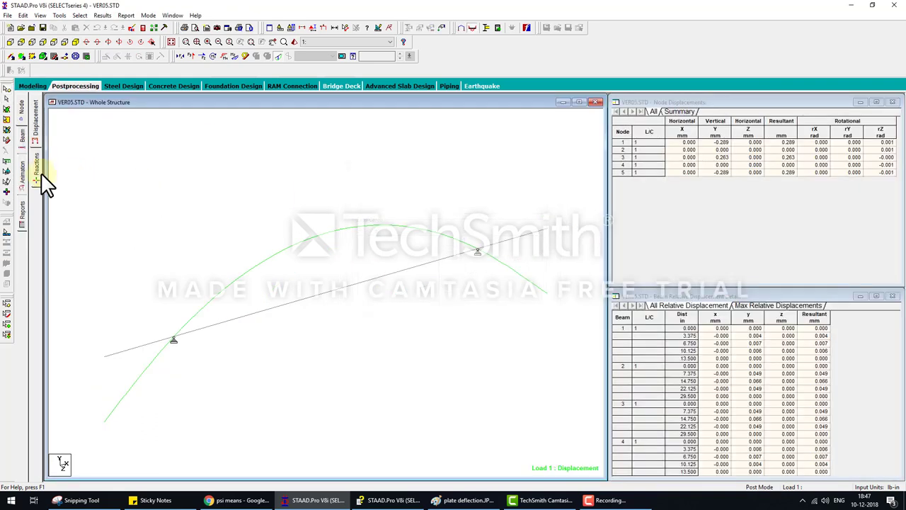
left_click(103, 15)
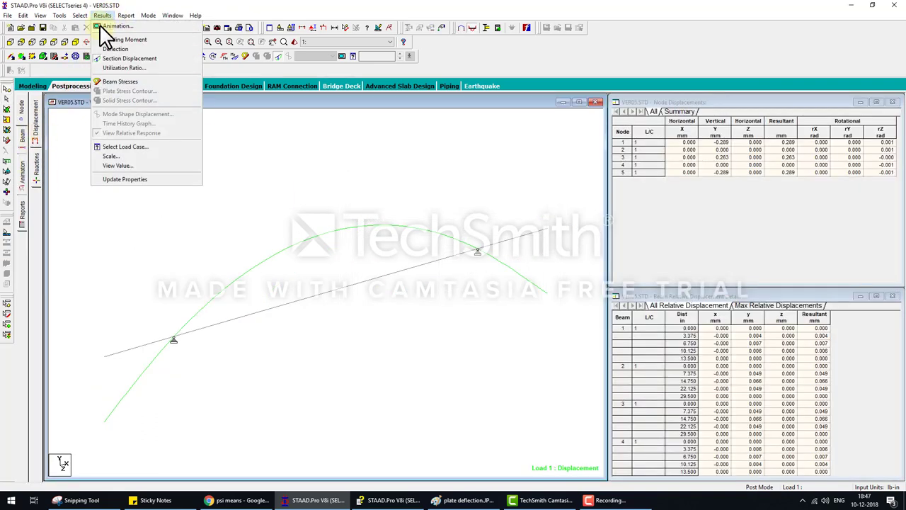
left_click(117, 165)
left_click(418, 176)
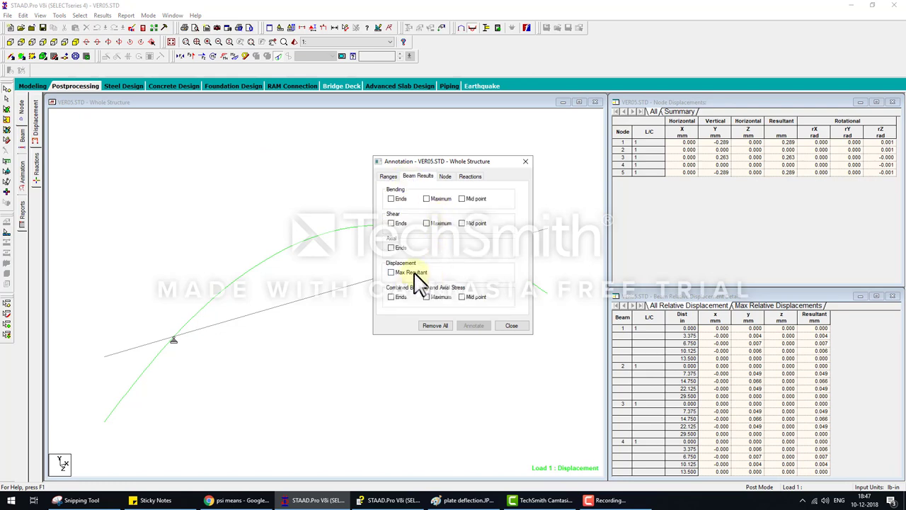
left_click(391, 272)
left_click(473, 326)
left_click(512, 326)
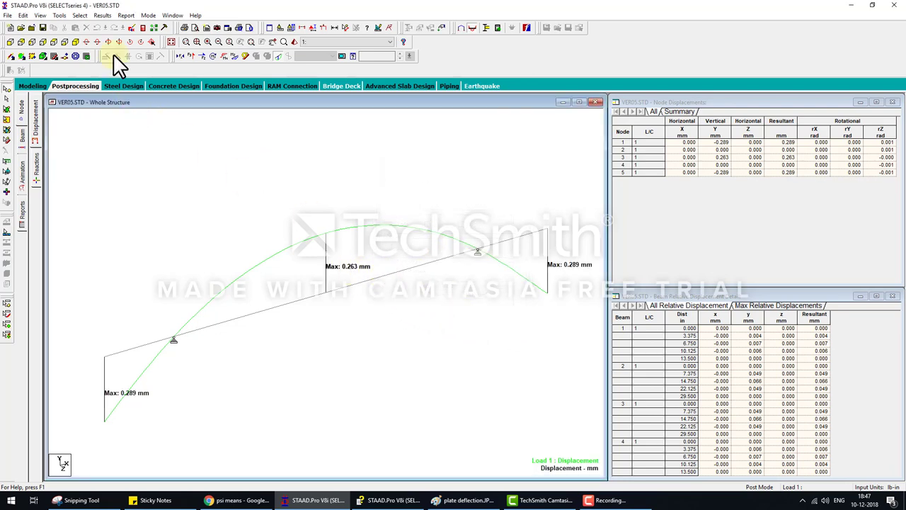
left_click(60, 15)
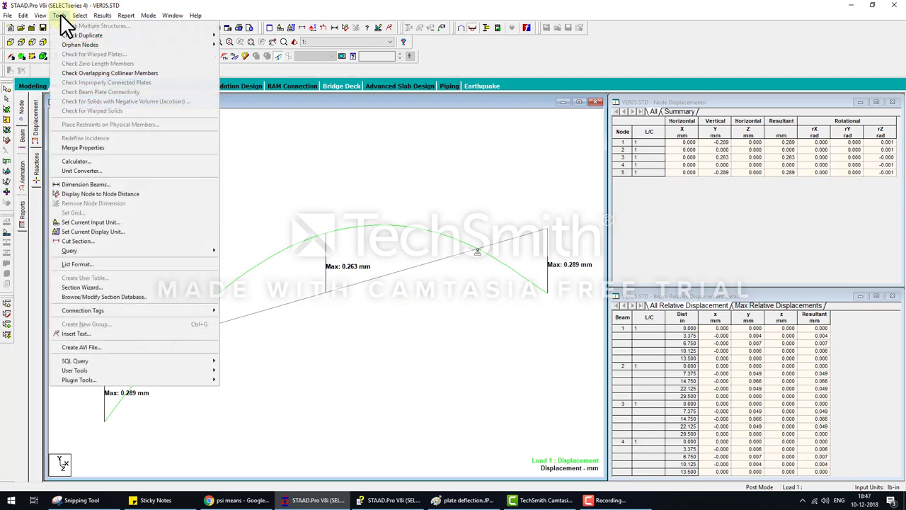
Step: Convert the 0.263 mm midspan deflection to inches, giving 0.010354 in
left_click(95, 172)
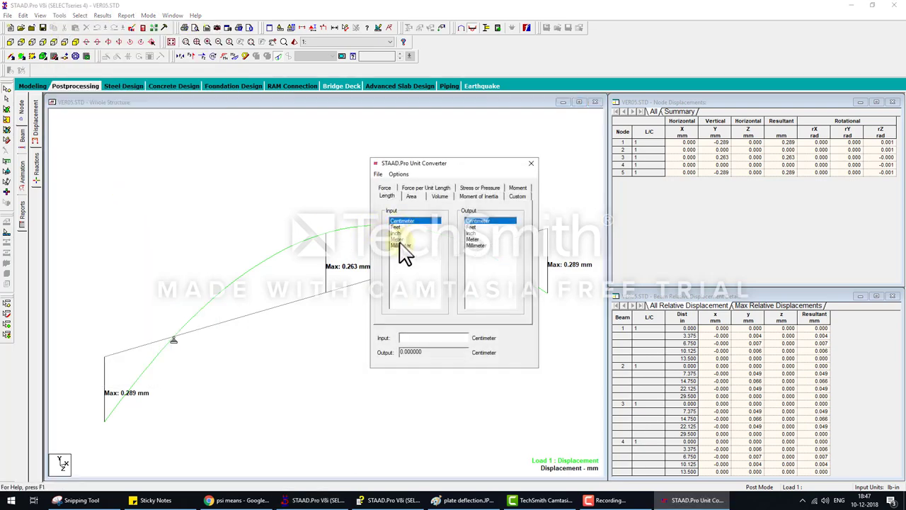
left_click(400, 245)
left_click(472, 233)
type("0.26")
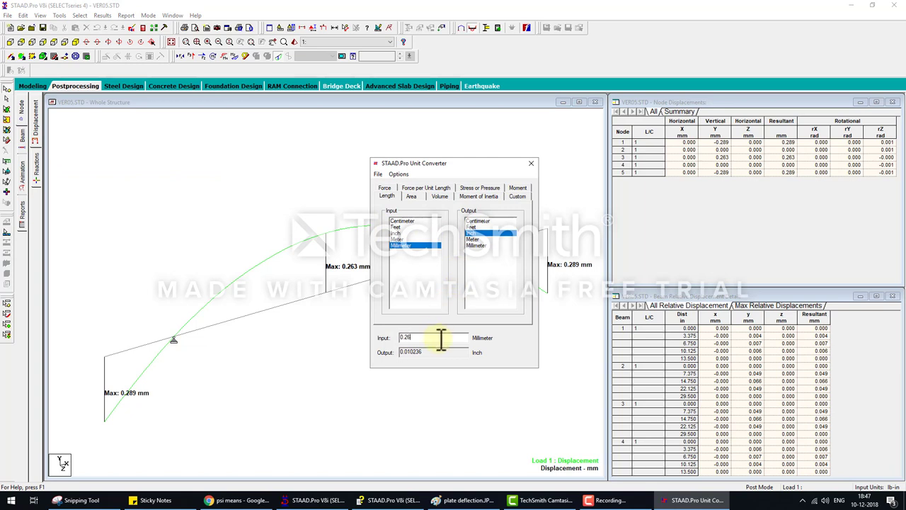
type("3")
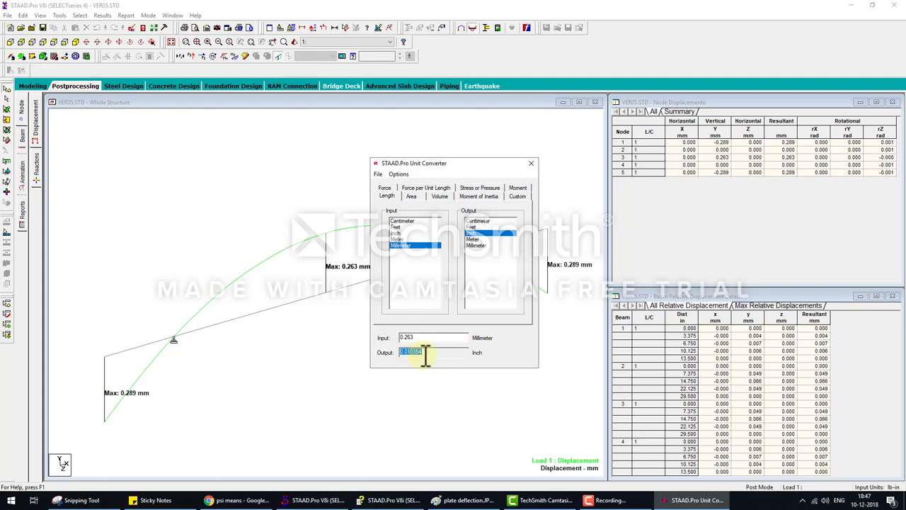
Step: Compare it with the help table's theoretical deflection of 0.01040 in
left_click(397, 500)
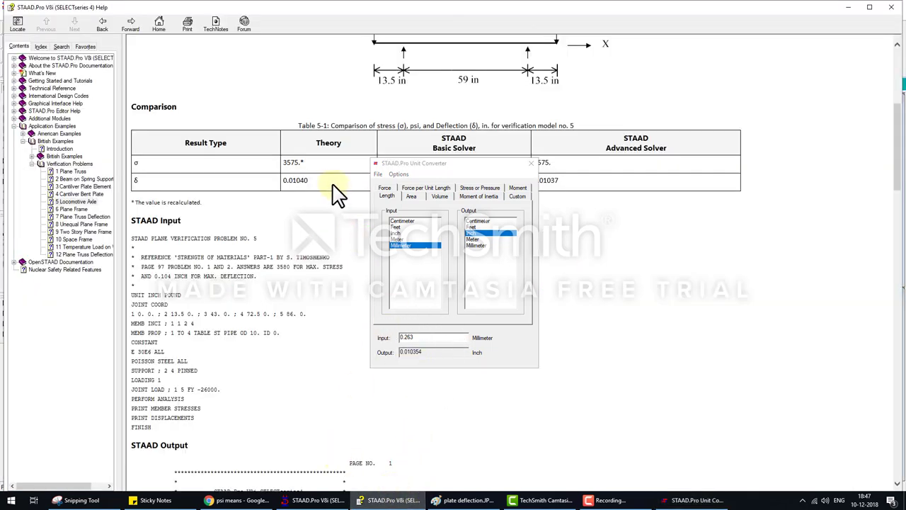
left_click_drag(333, 183, 273, 188)
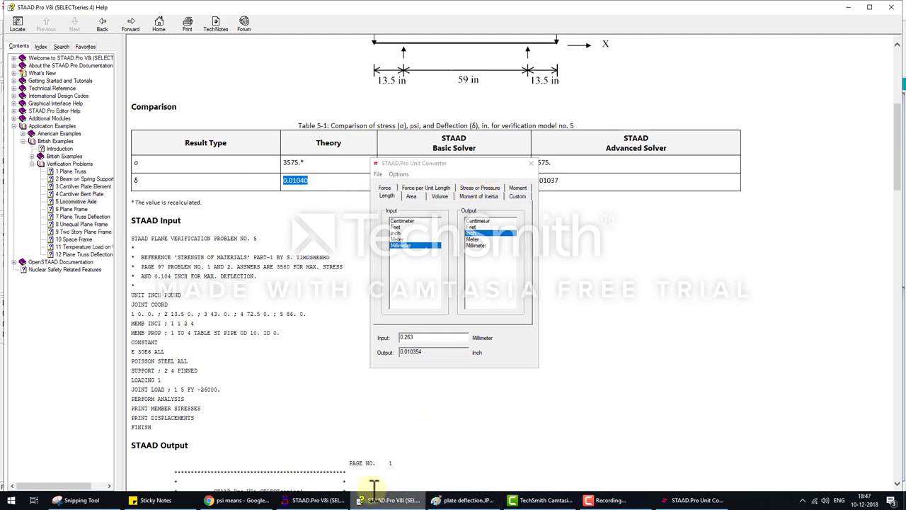
left_click(315, 500)
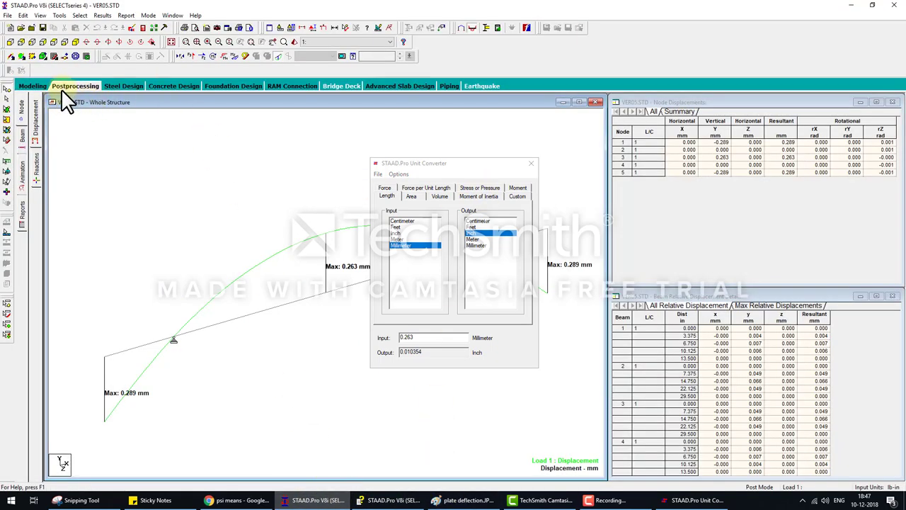
Step: Show the maximized beam Max Stresses table, listing 24.651 N/mm2 on all four beams
left_click(26, 141)
left_click(35, 148)
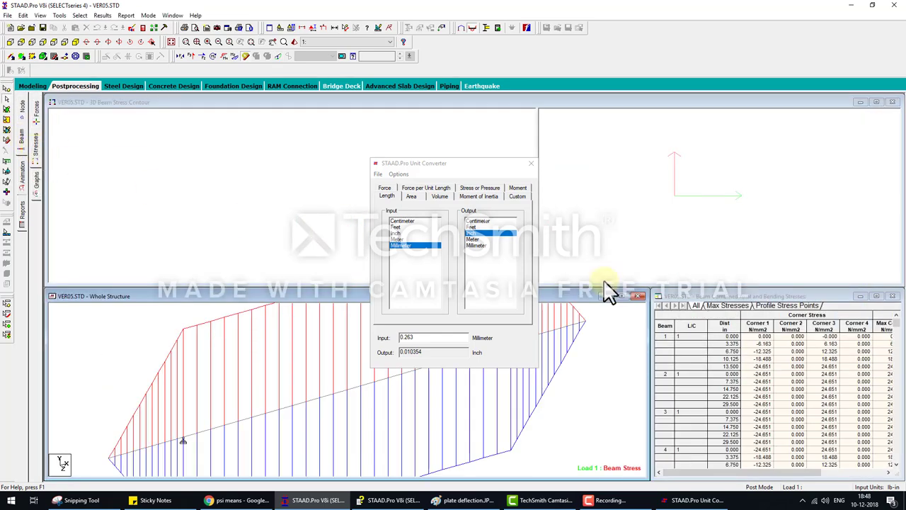
left_click(876, 296)
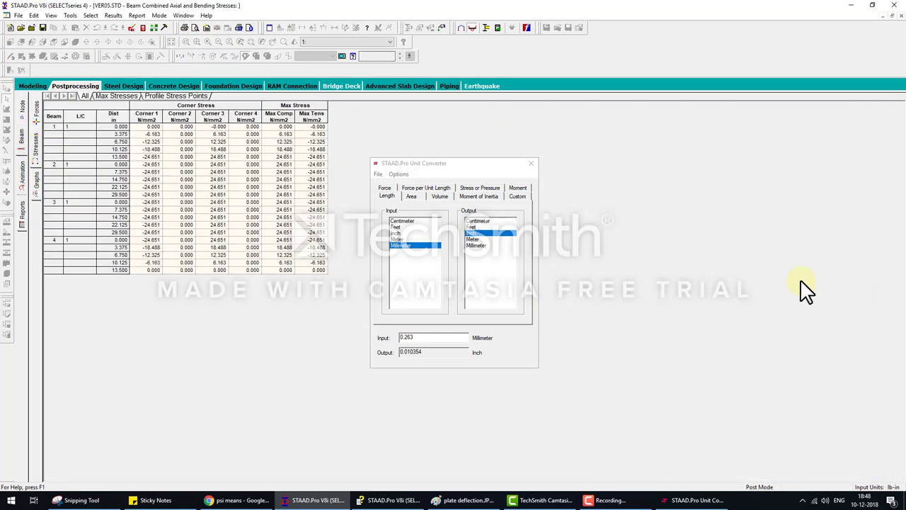
left_click(119, 96)
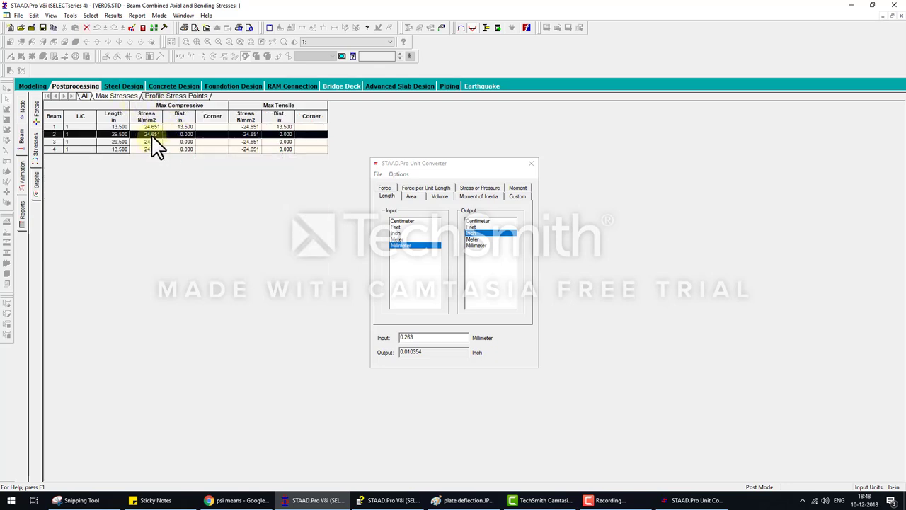
Step: Compare that stress with the help table's theoretical 3575 psi
left_click(391, 500)
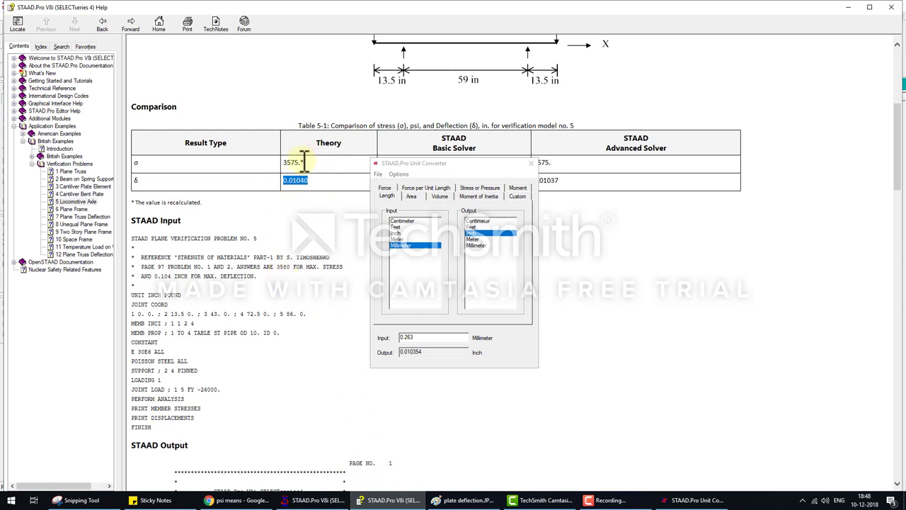
left_click_drag(304, 160, 287, 160)
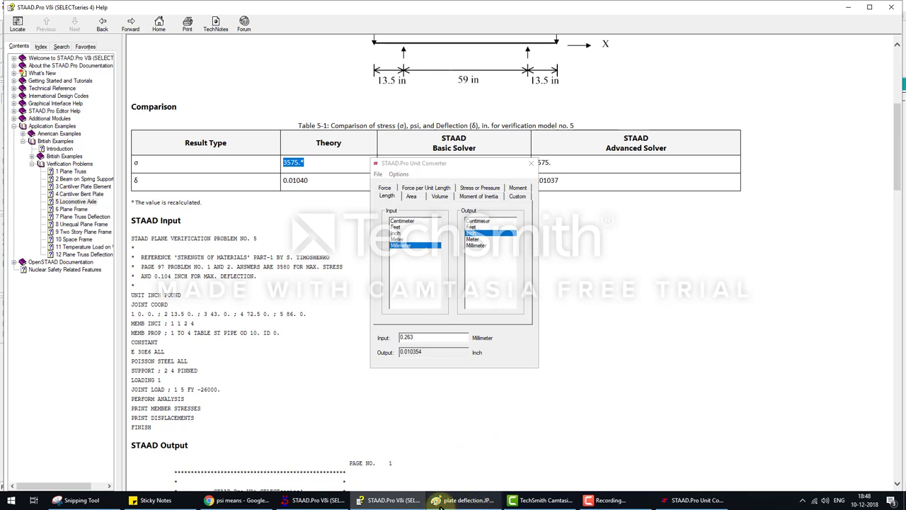
left_click(318, 500)
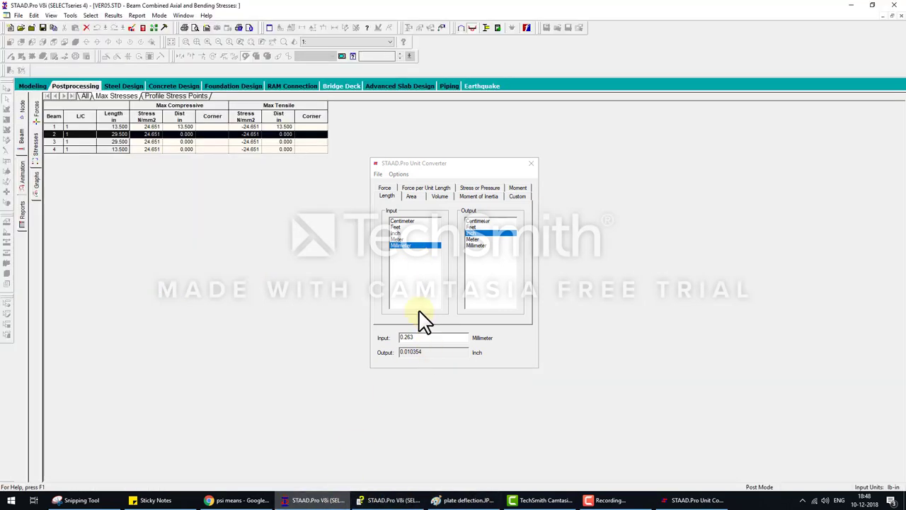
Step: Convert 24.651 N/mm² to lb/in² in the Stress converter, giving 3575.326571 lb/in²
left_click(484, 187)
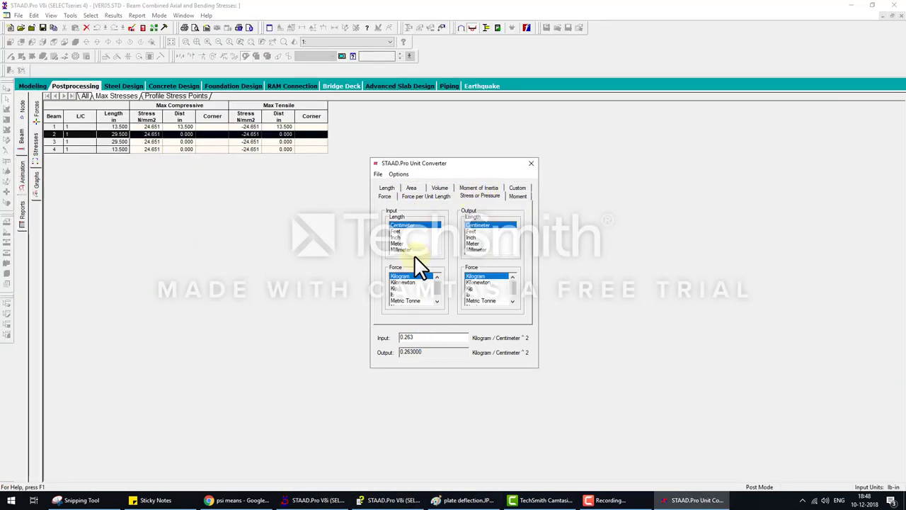
left_click(405, 249)
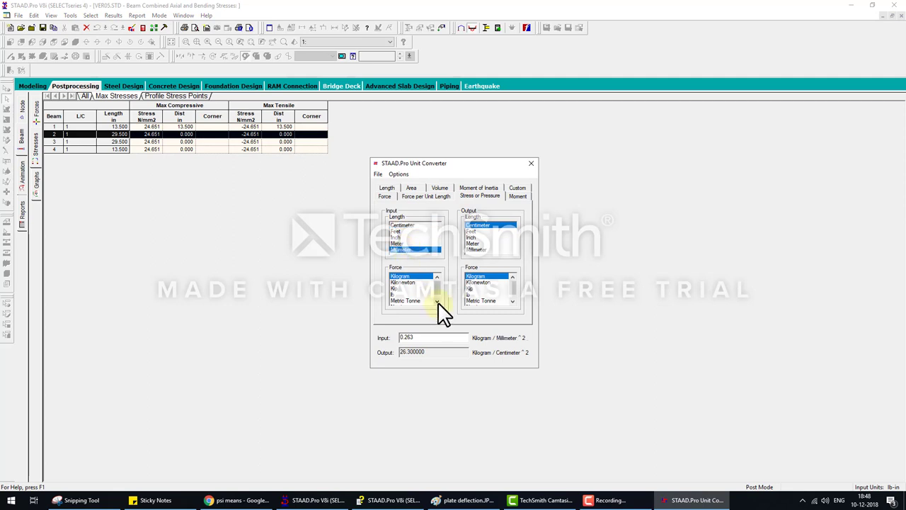
left_click(410, 301)
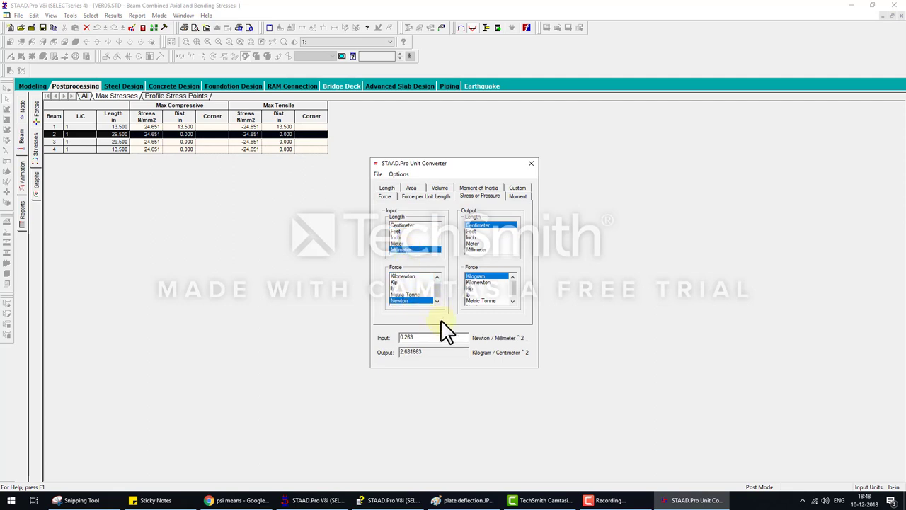
left_click(475, 238)
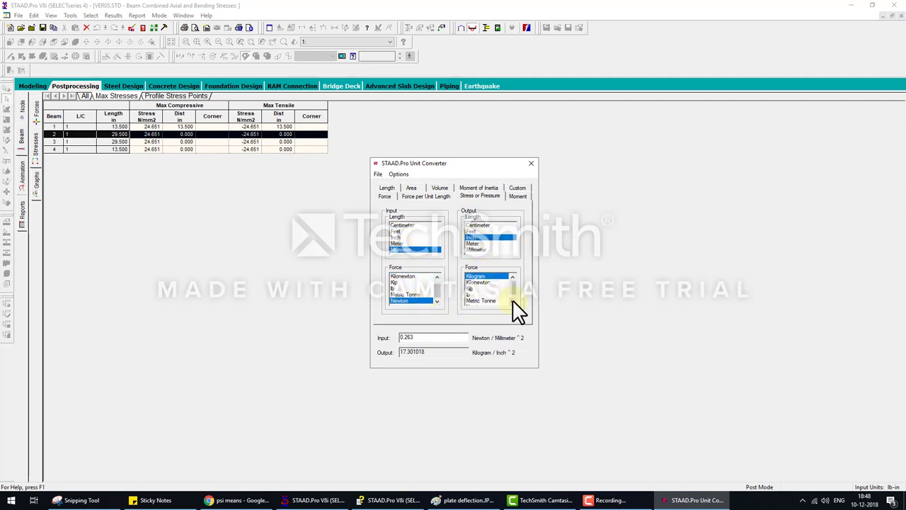
left_click(471, 295)
type("24.65")
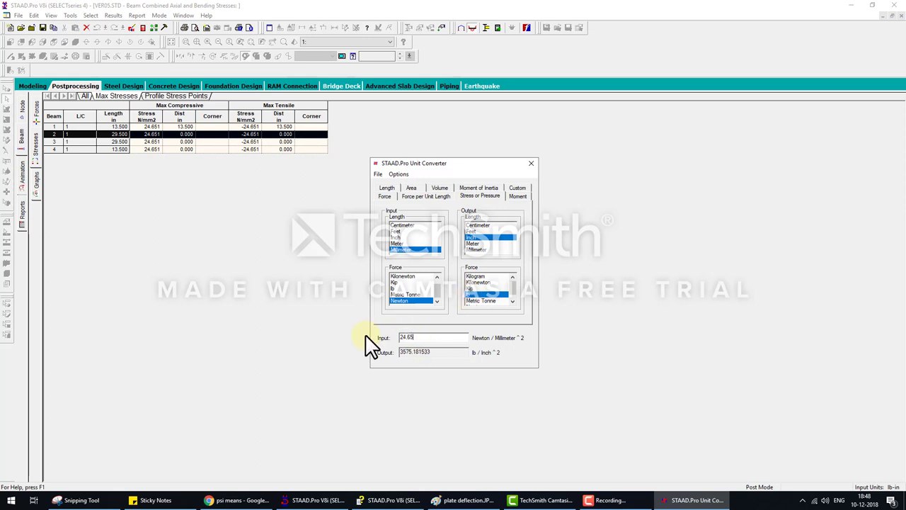
type("1")
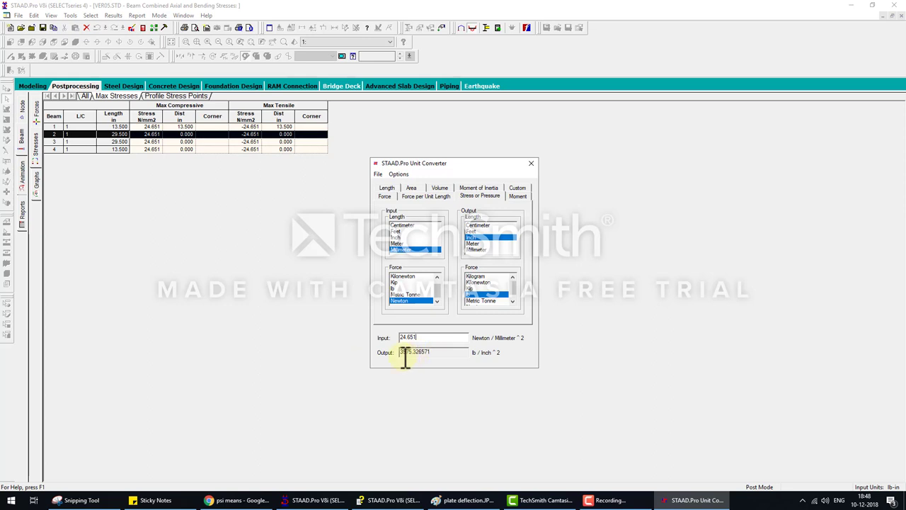
Step: Close the unit converter and highlight E = 30E6 psi and the 10 in axle diameter
left_click(390, 500)
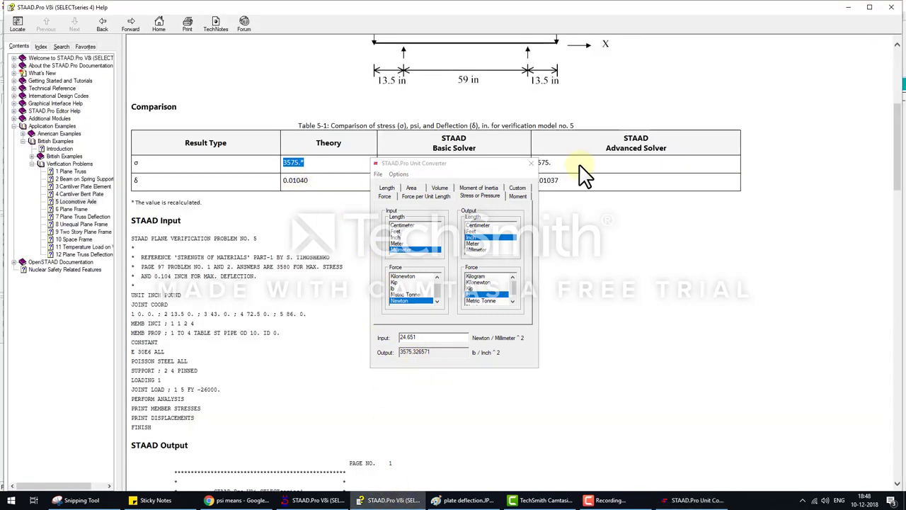
left_click(531, 162)
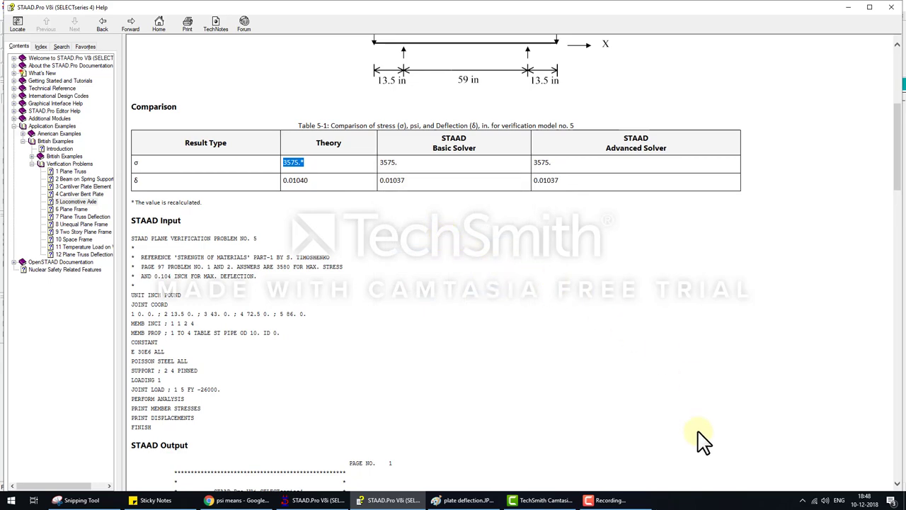
scroll(383, 312, "up", 3)
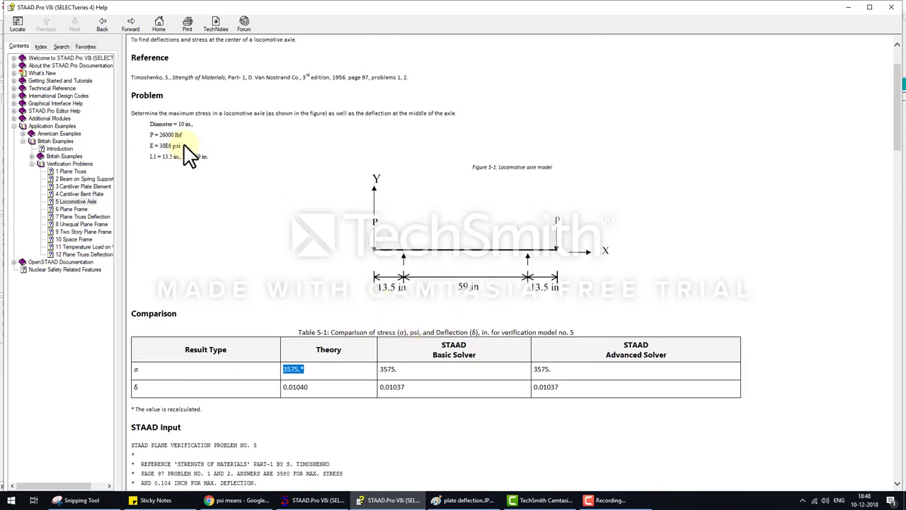
left_click_drag(182, 146, 148, 151)
left_click_drag(185, 125, 148, 126)
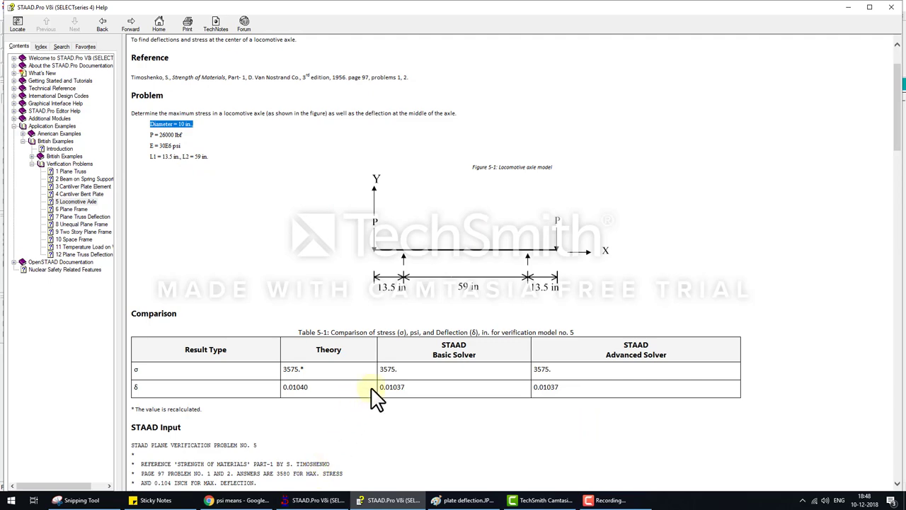
Step: Highlight the help page's STAAD Input listing, then return to the beam stress results
scroll(375, 398, "down", 3)
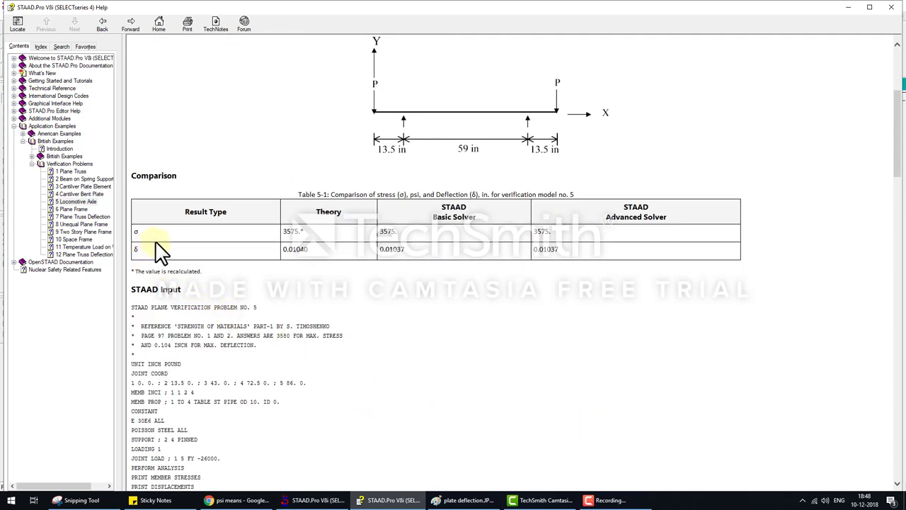
left_click(609, 500)
scroll(441, 307, "down", 3)
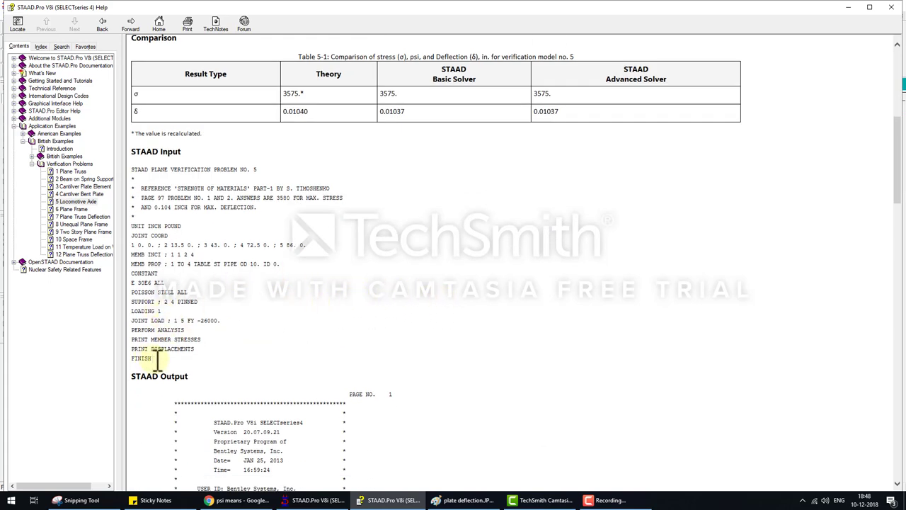
mouse_move(158, 361)
left_mouse_down()
mouse_move(124, 301)
mouse_move(118, 165)
left_mouse_up()
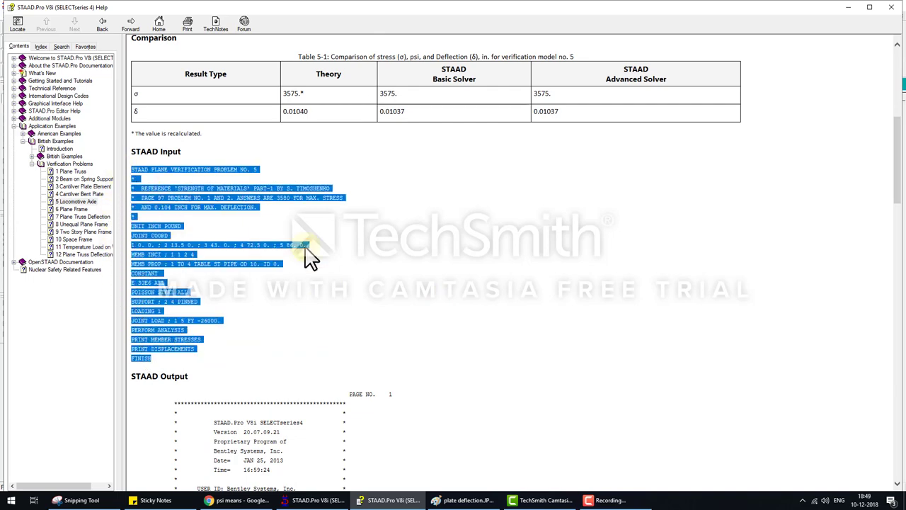
scroll(538, 329, "up", 5)
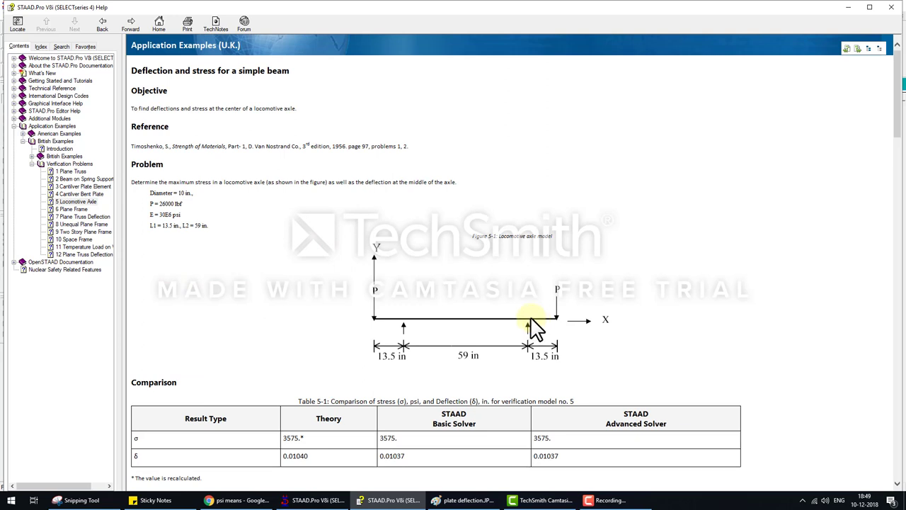
left_click(312, 500)
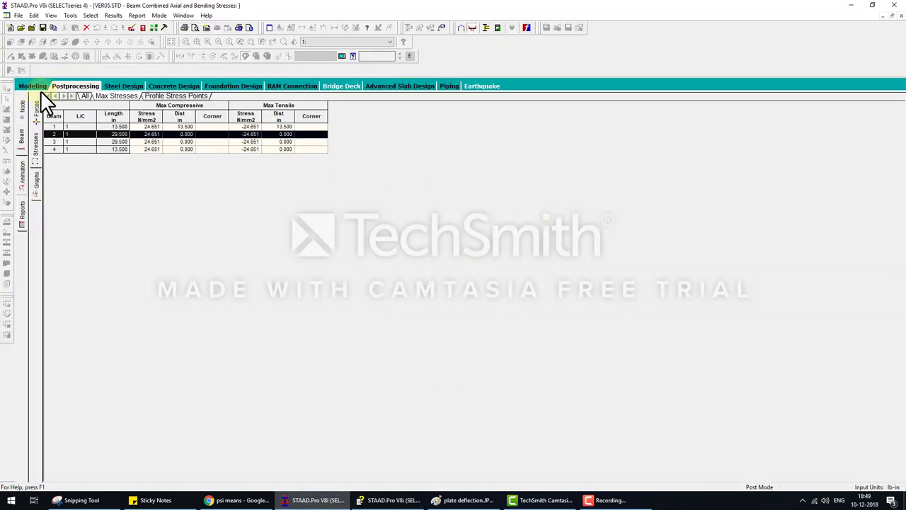
Step: Show member dimensions of 13.5, 29.5, 29.5 and 13.5 in along the axle in Modeling
left_click(24, 86)
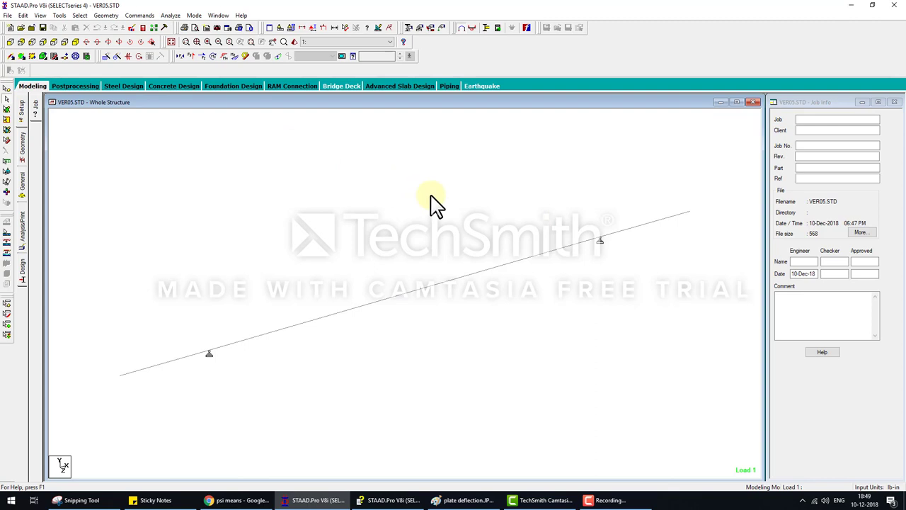
left_click(334, 28)
left_click(167, 151)
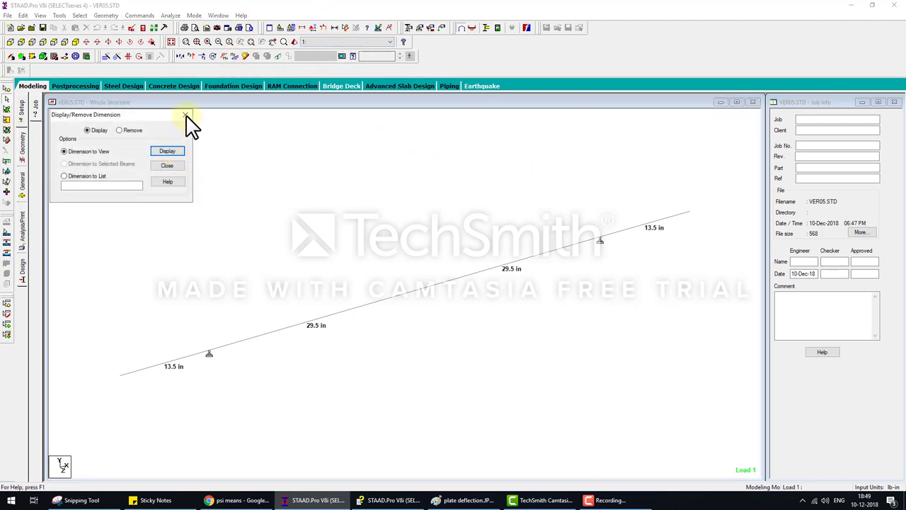
left_click(185, 115)
Step: Select both 29.5 in middle beams after checking the axle figure in the help
left_click(351, 309)
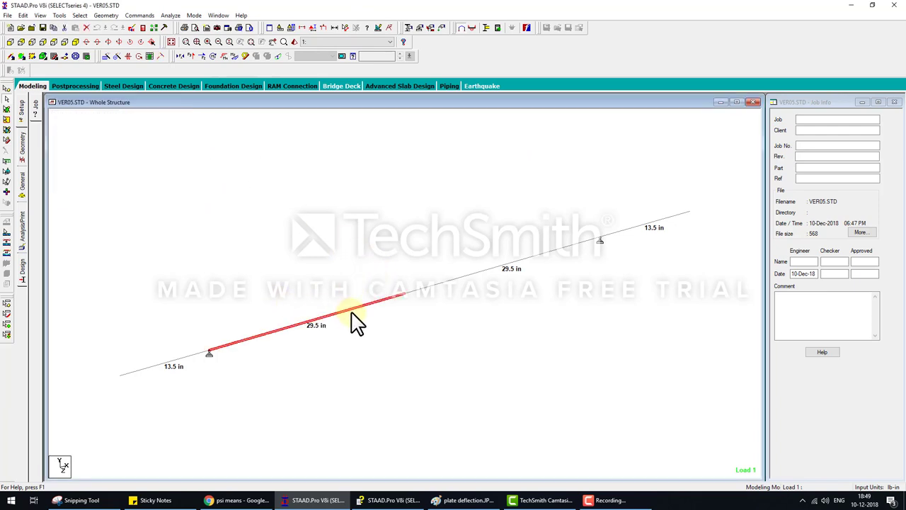
left_click(424, 289)
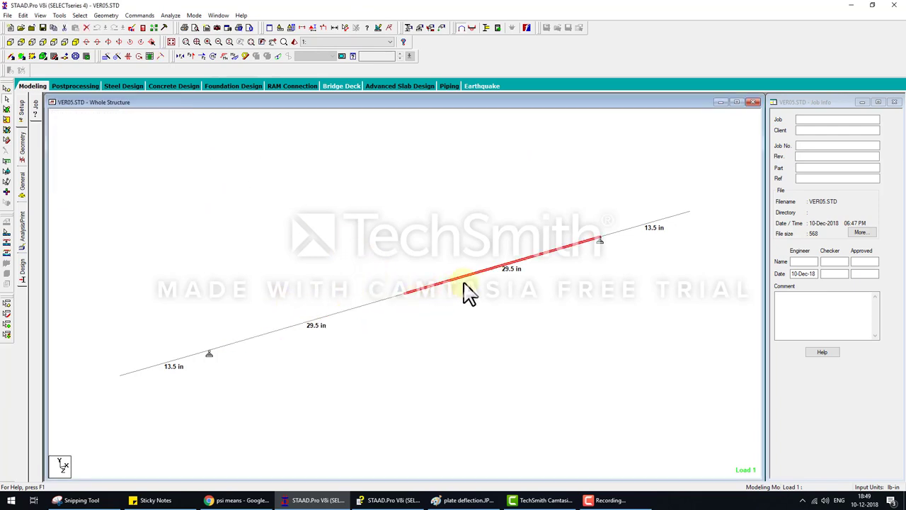
left_click(173, 364)
left_click(370, 305)
left_click(425, 292)
left_click(416, 321)
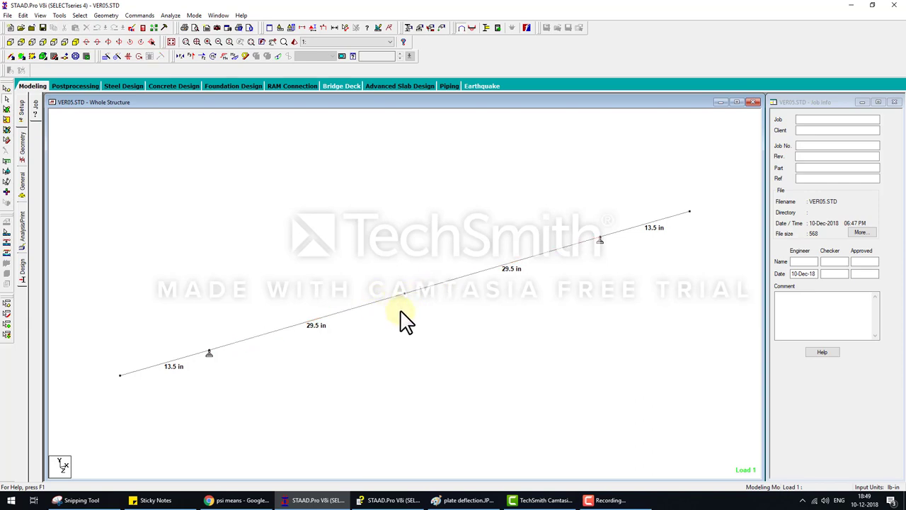
left_click(388, 500)
left_click(401, 291)
left_click(403, 293)
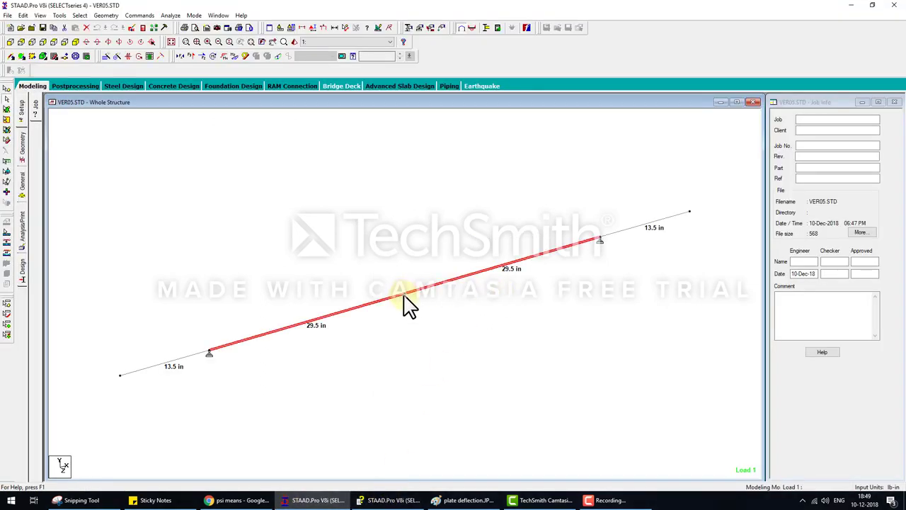
Step: Merge the two 29.5 in middle beams into one member using Merge Selected Members
left_click(106, 15)
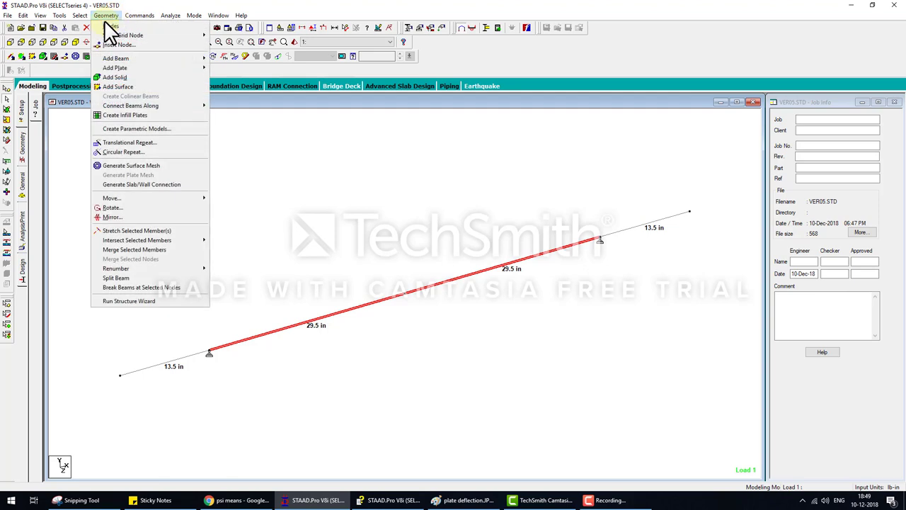
left_click(147, 249)
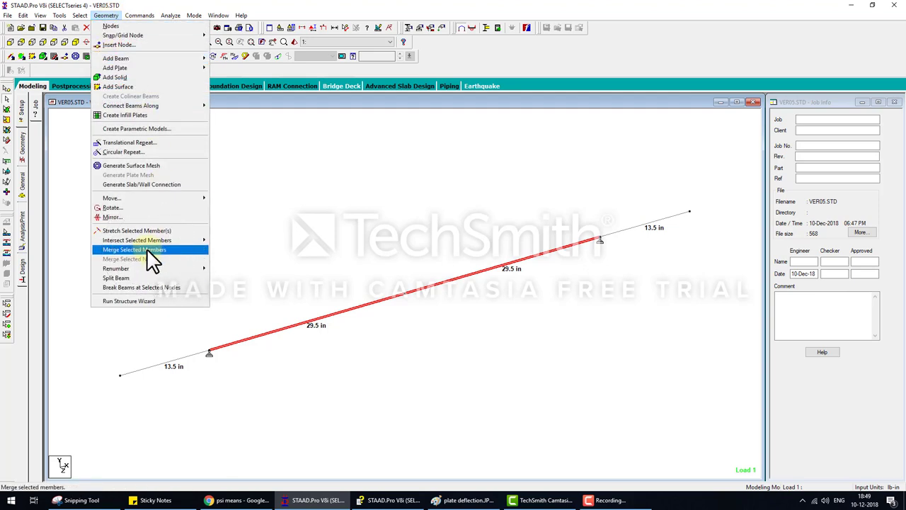
left_click(146, 249)
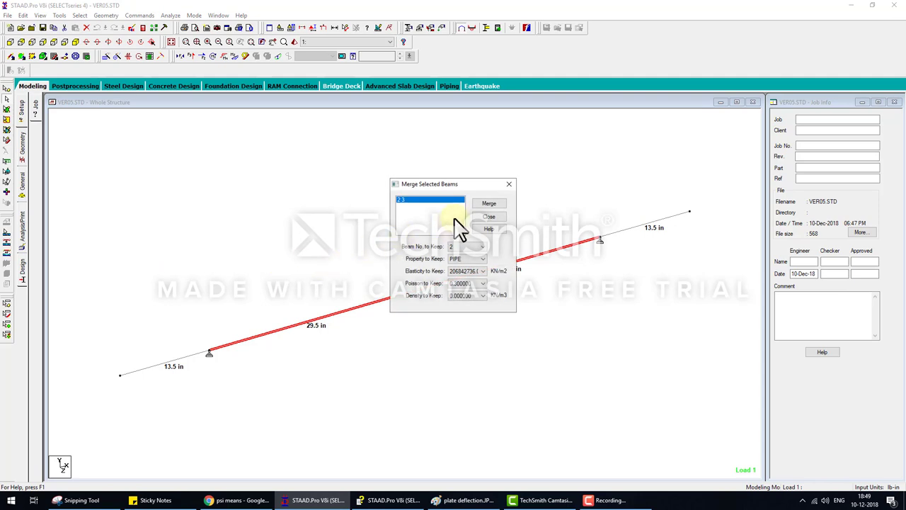
left_click(493, 205)
left_click(486, 265)
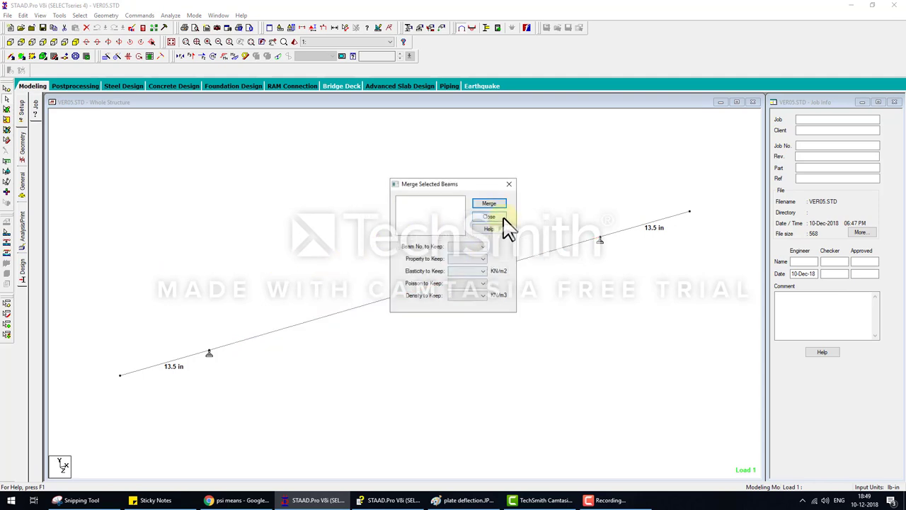
left_click(496, 217)
left_click(171, 15)
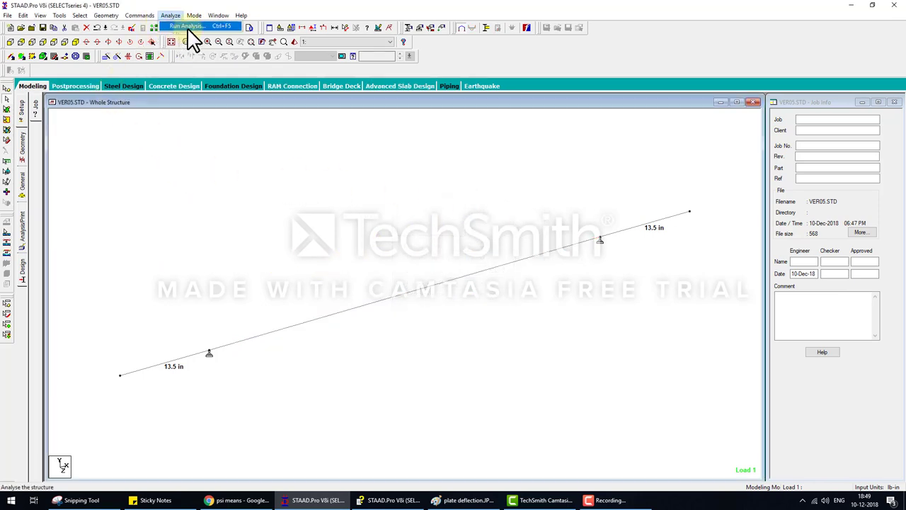
Step: Re-run the analysis, saving the modified model first
left_click(188, 28)
left_click(407, 262)
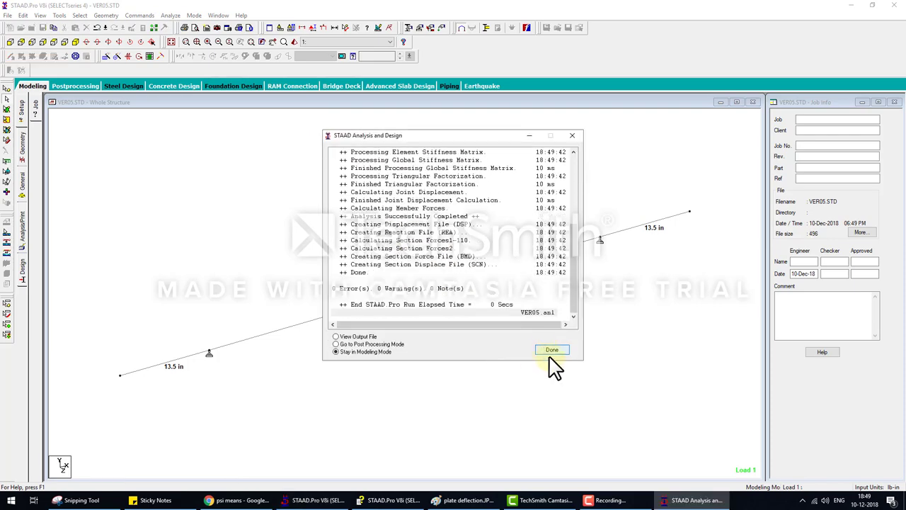
left_click(549, 347)
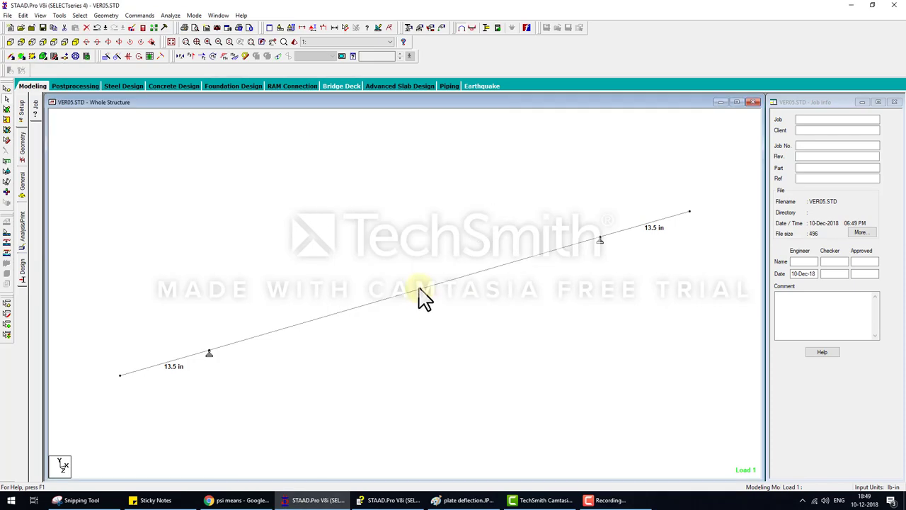
Step: Show the Load 1 displacement results for the merged axle, 0.263 mm at midspan
left_click(423, 298)
left_click(213, 170)
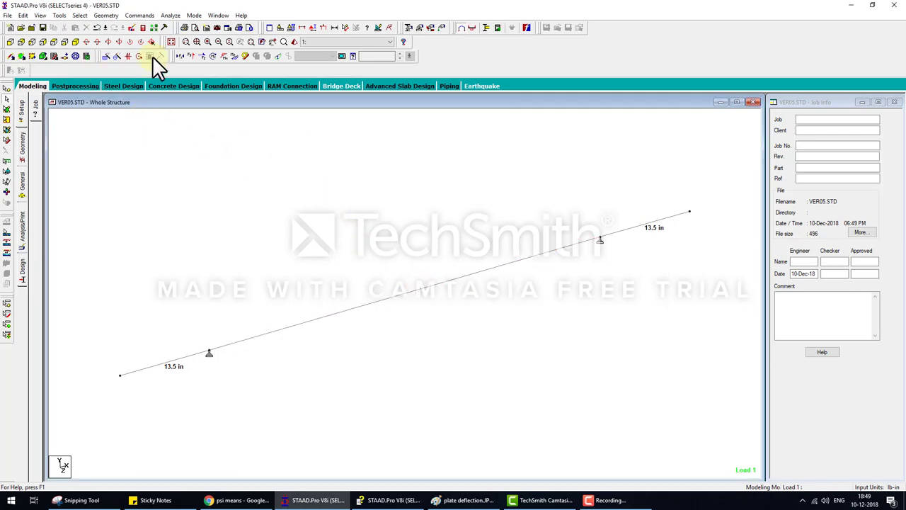
left_click(97, 84)
left_click(468, 321)
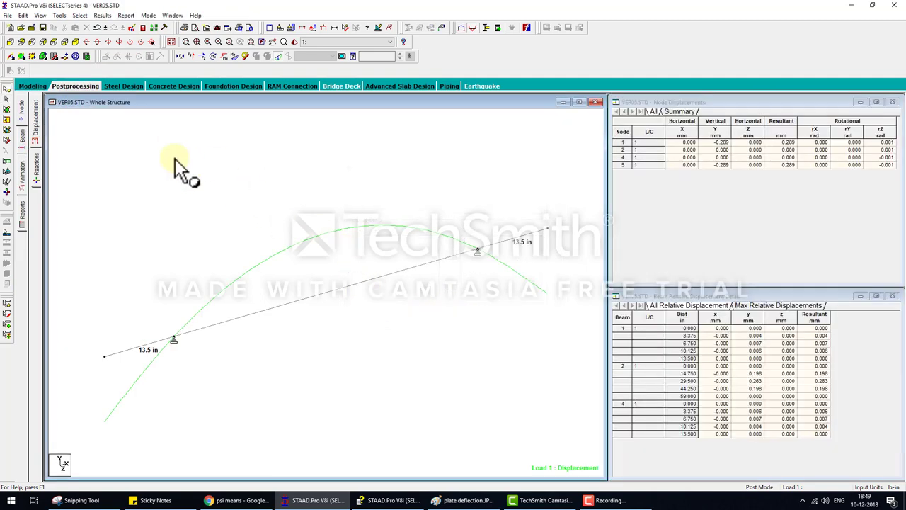
Step: Label maximum resultant displacements: 0.263 mm at midspan and 0.289 mm at both ends
left_click(103, 15)
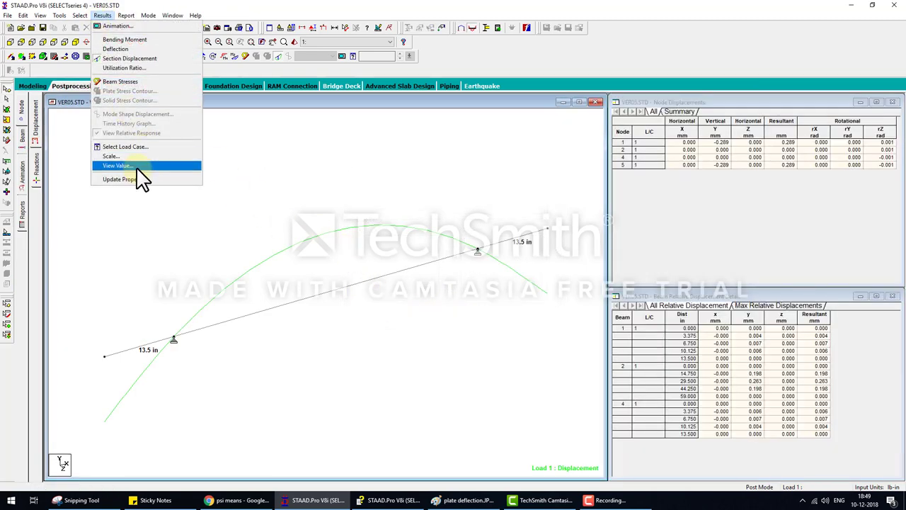
left_click(192, 165)
left_click(418, 177)
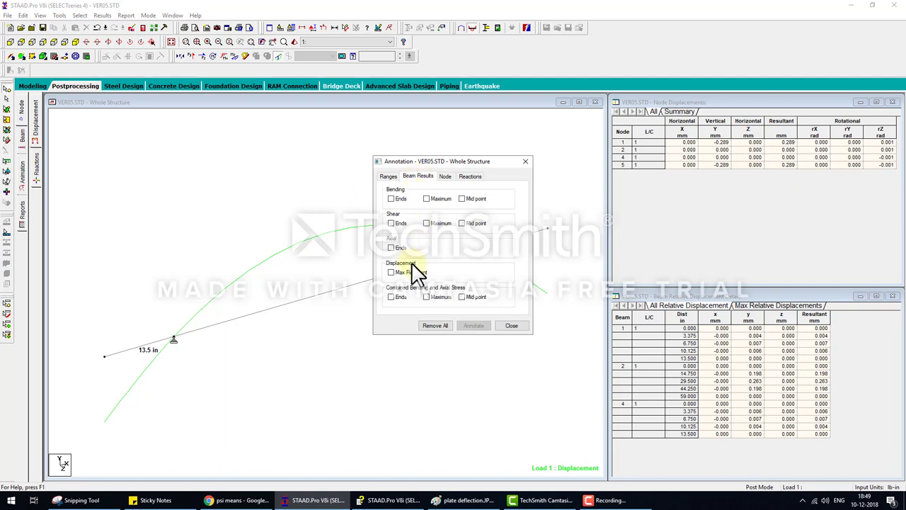
left_click(410, 272)
left_click(478, 325)
left_click(511, 326)
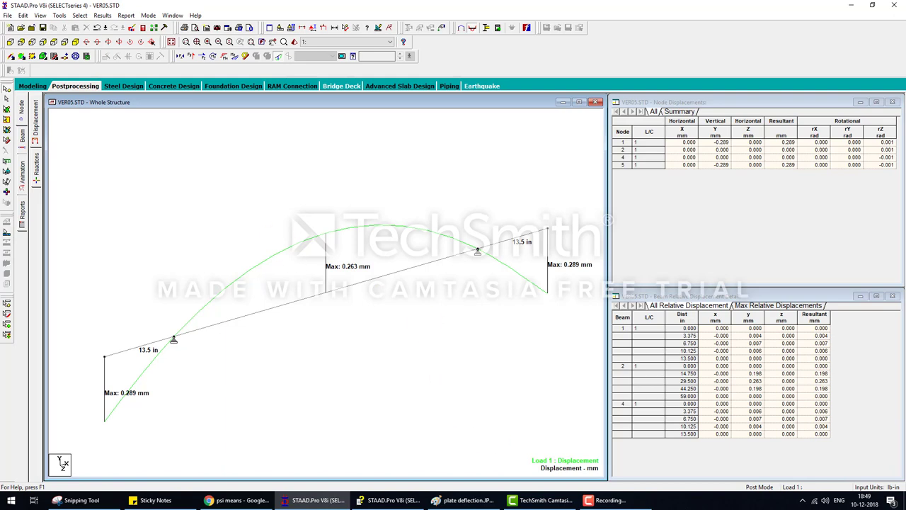
Step: Display the maximized Max Stresses table, showing 24.651 N/mm2 on beams 1, 2 and 4
left_click(24, 136)
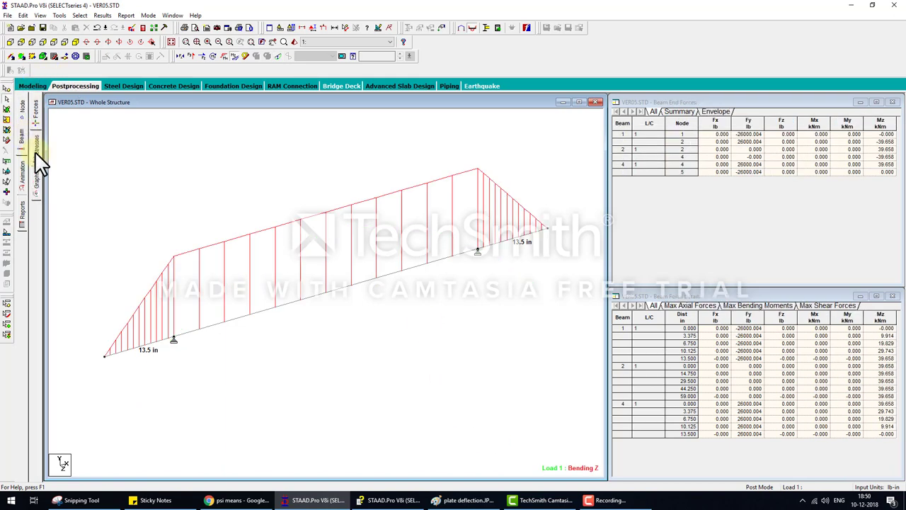
left_click(35, 150)
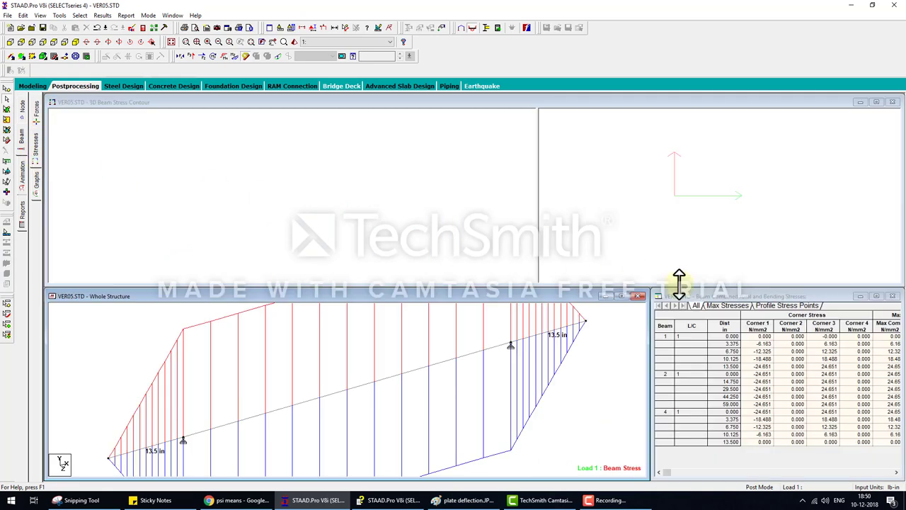
left_click(878, 297)
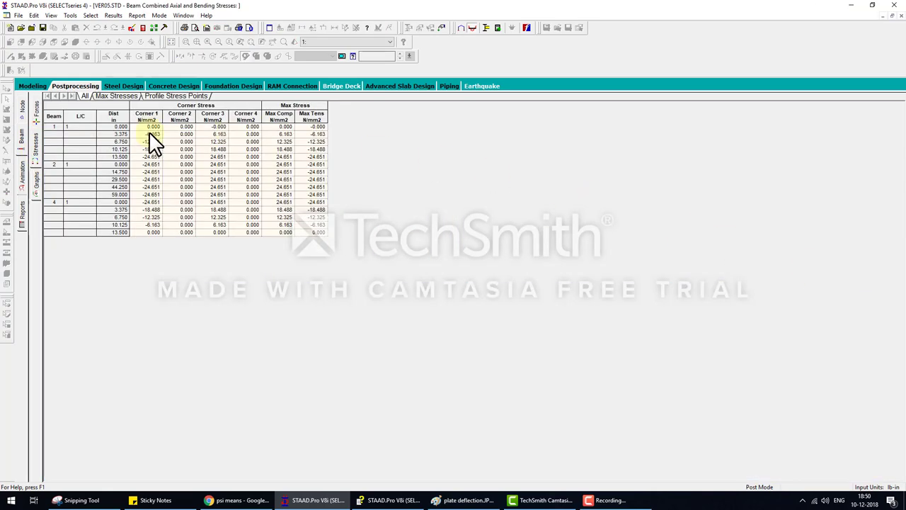
left_click(114, 97)
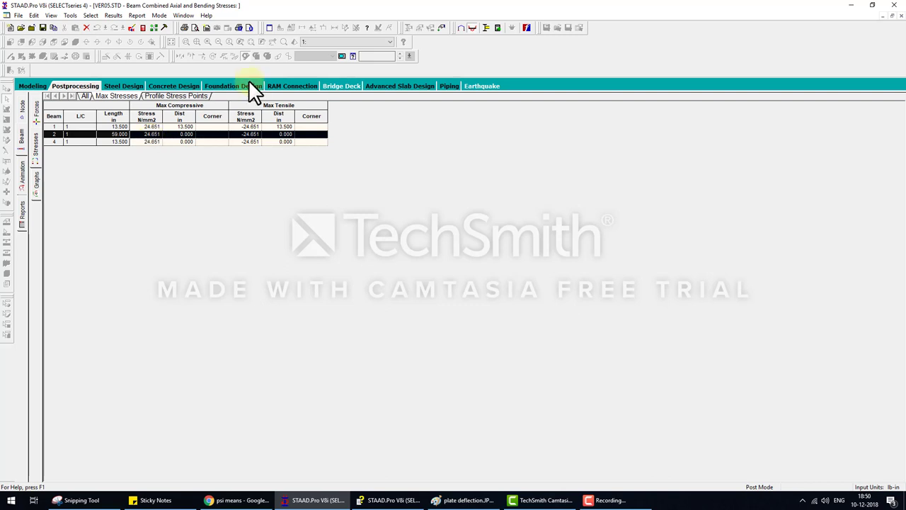
Step: Return to the Modeling view of the merged VER05.STD axle
left_click(30, 82)
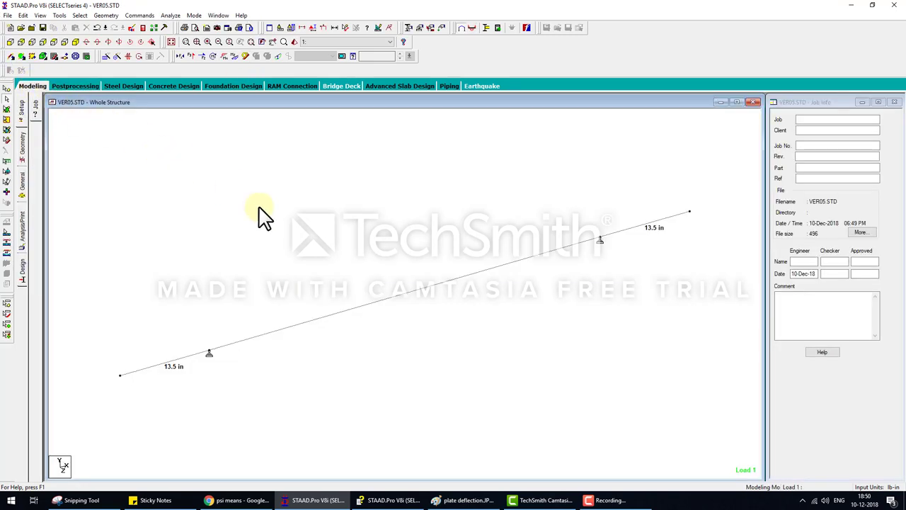
left_click(594, 495)
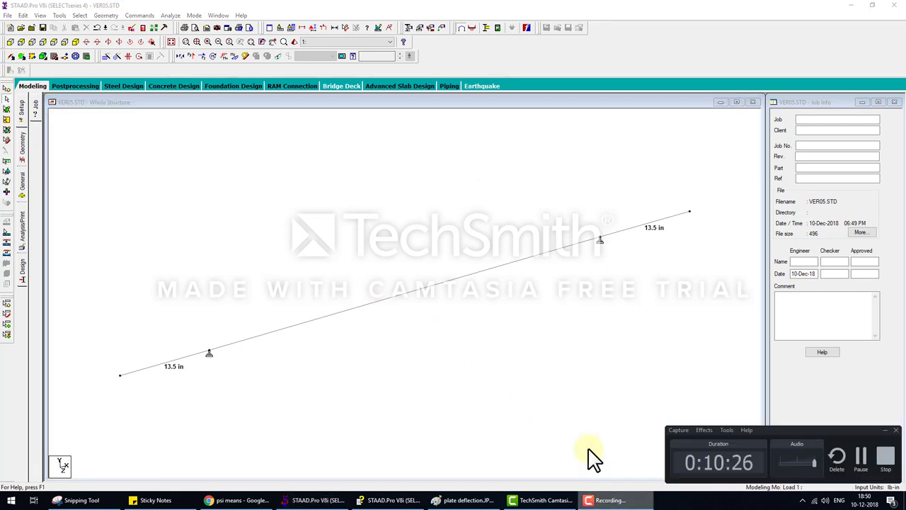